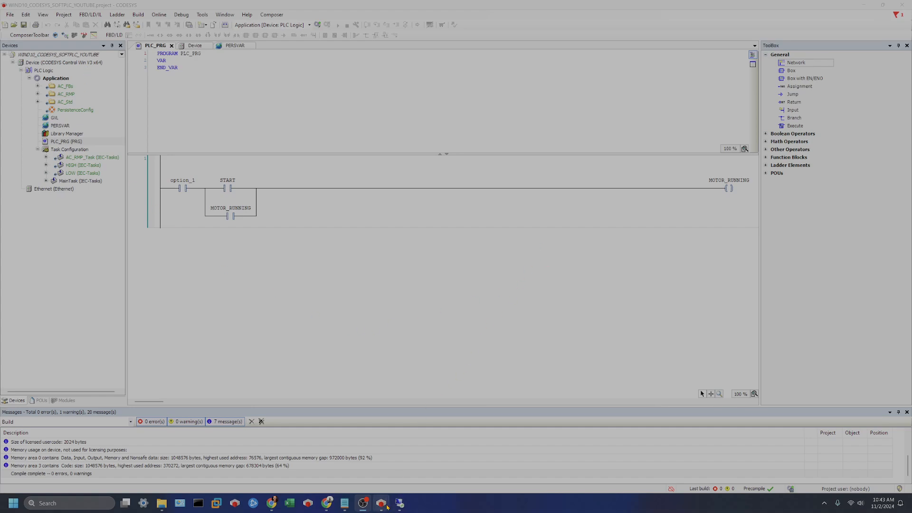
- Add a Visualization Manager object to the Application with the VisuSymbols (System) symbol library active
mouse_move(386, 507)
click(53, 79)
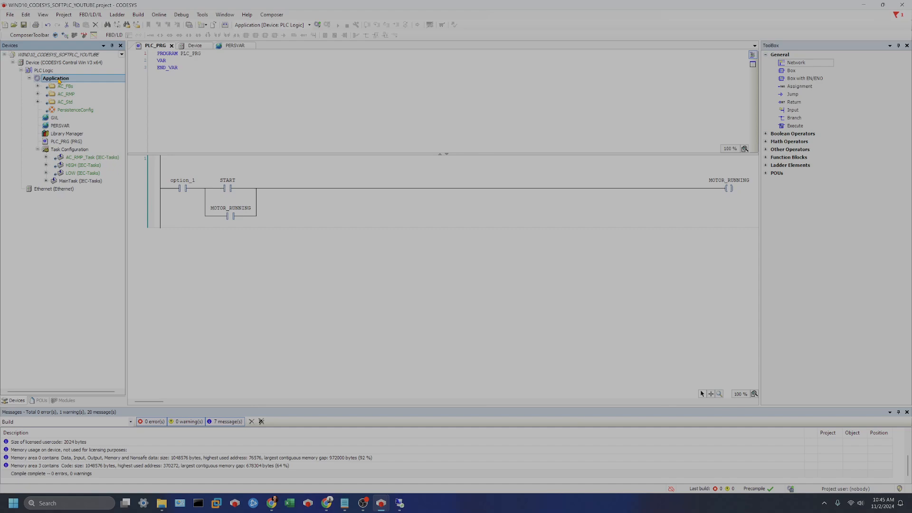
right_click(60, 80)
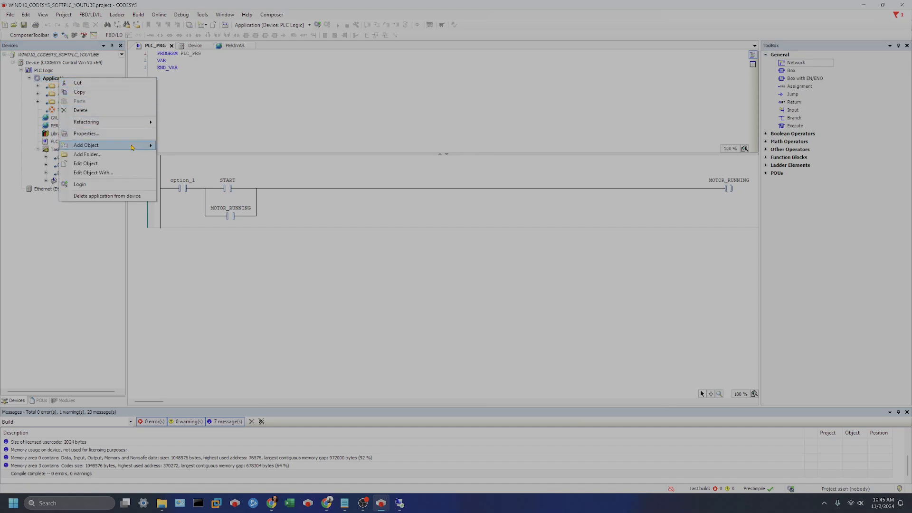
mouse_move(131, 148)
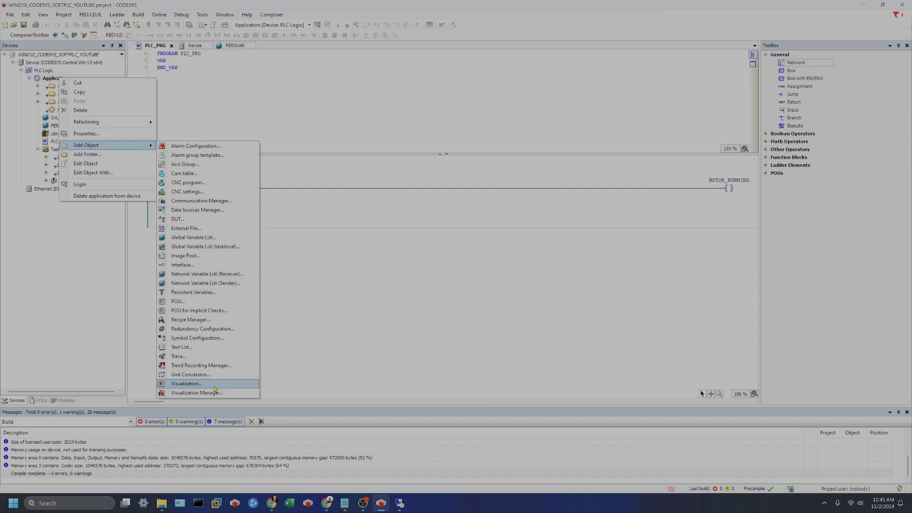
click(190, 394)
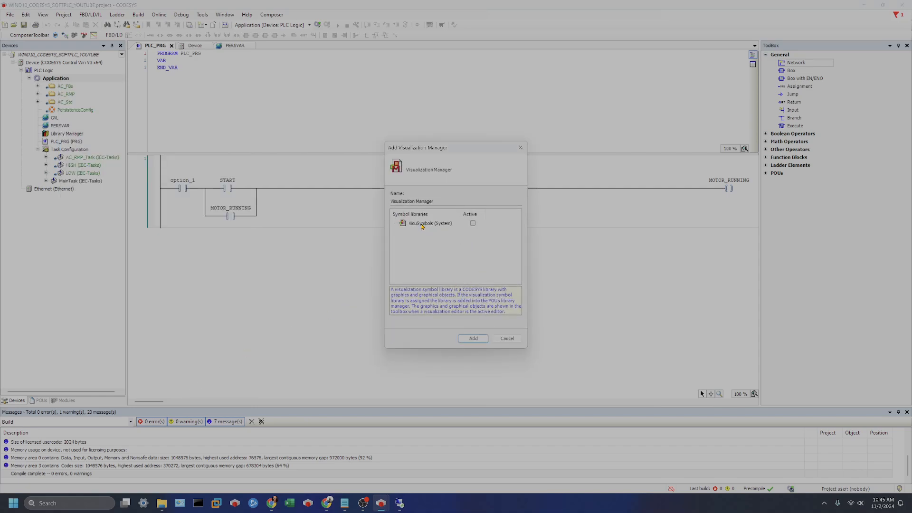
click(473, 223)
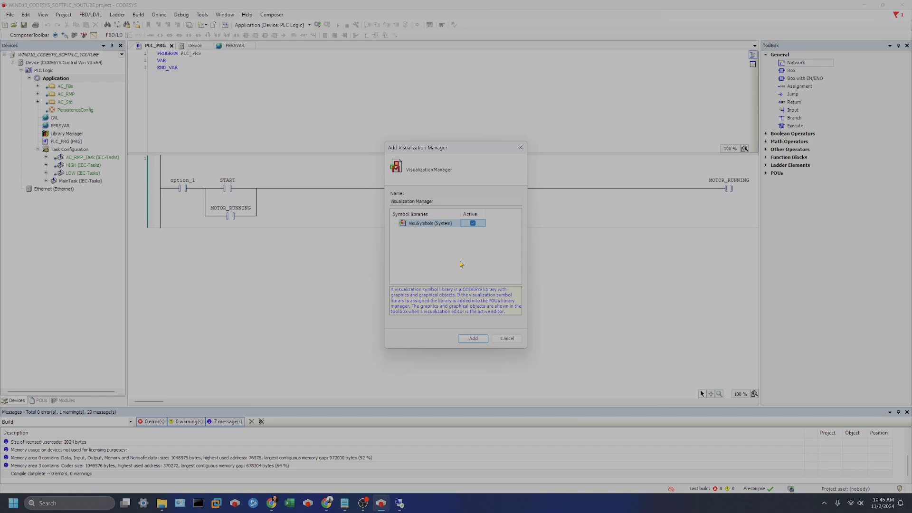
click(473, 338)
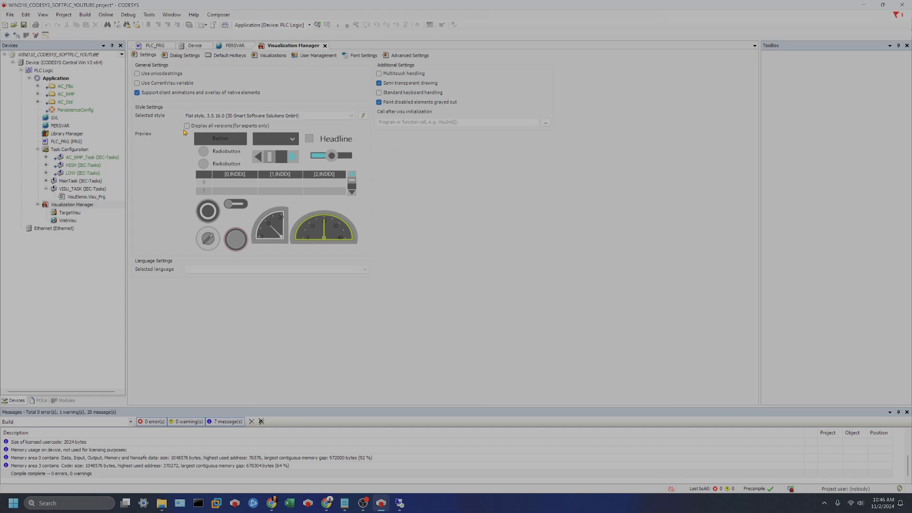
- Set the Visualization Manager's selected style to Basic style, 3.5.16.0
click(70, 213)
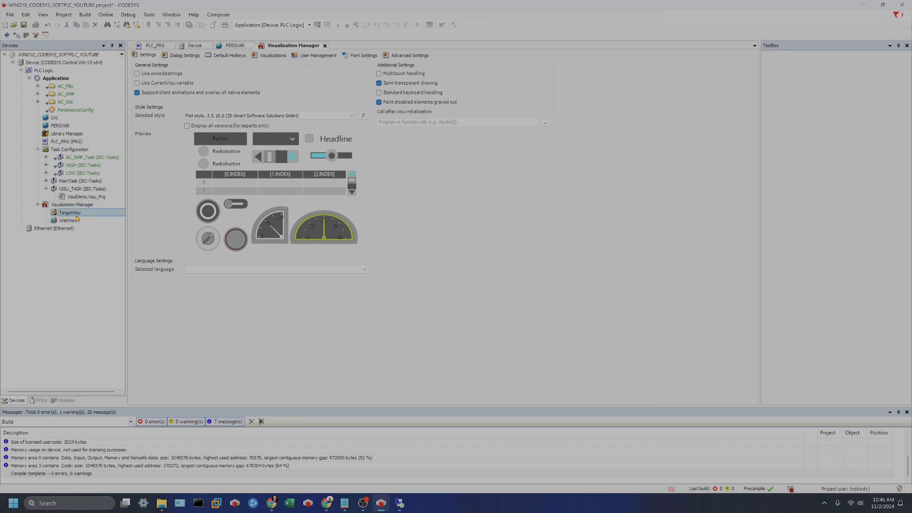
click(68, 221)
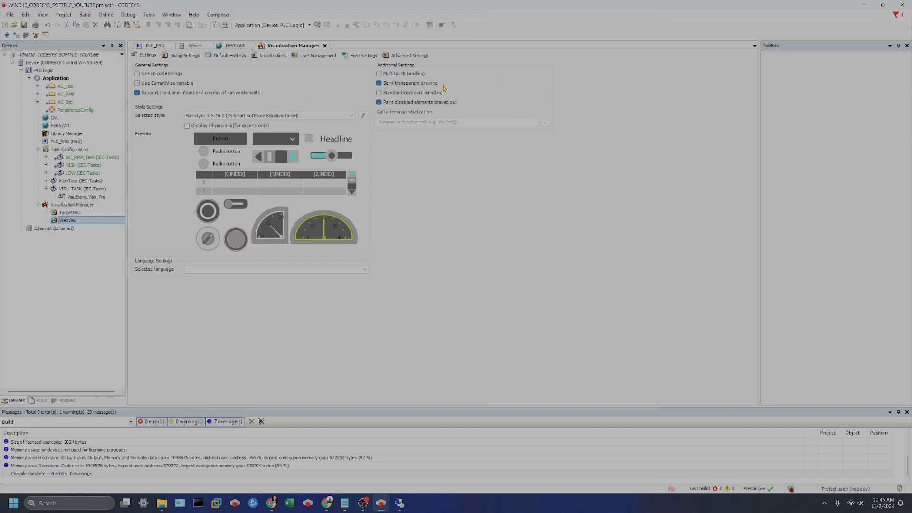
mouse_move(407, 76)
click(351, 116)
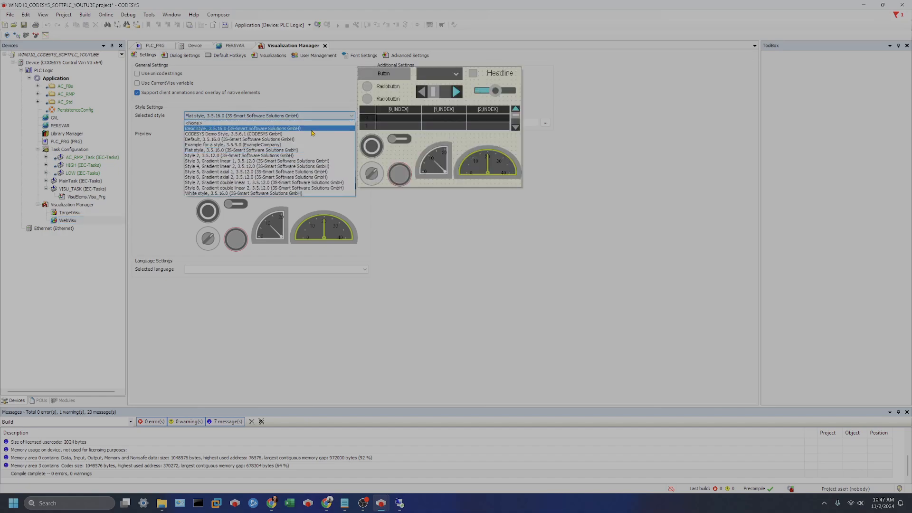
click(312, 129)
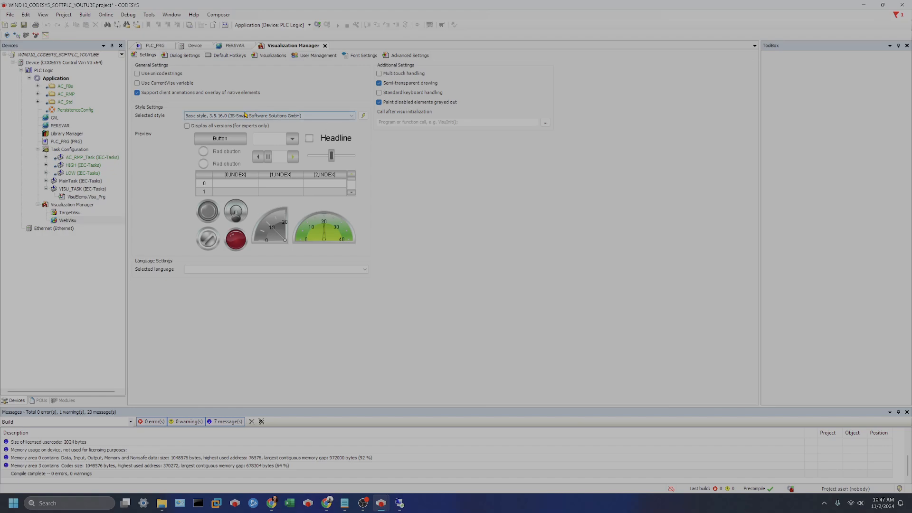
click(364, 116)
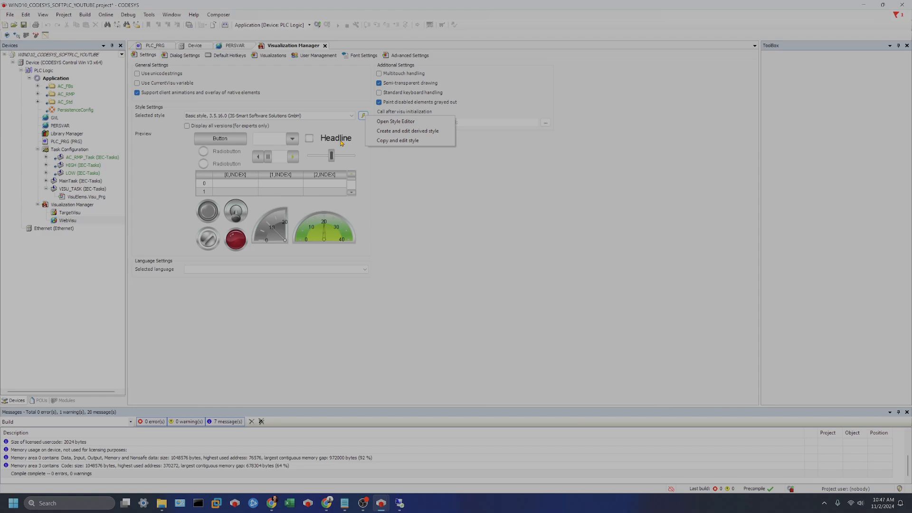
click(387, 98)
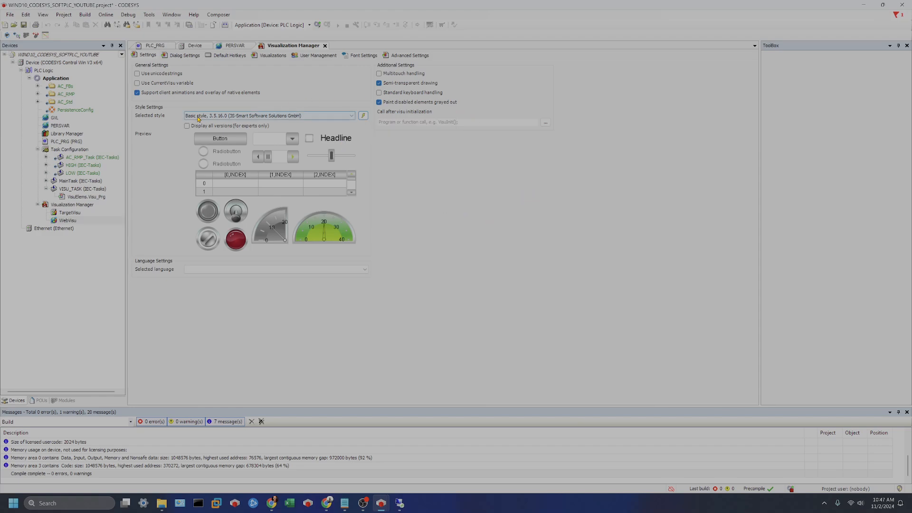
click(318, 118)
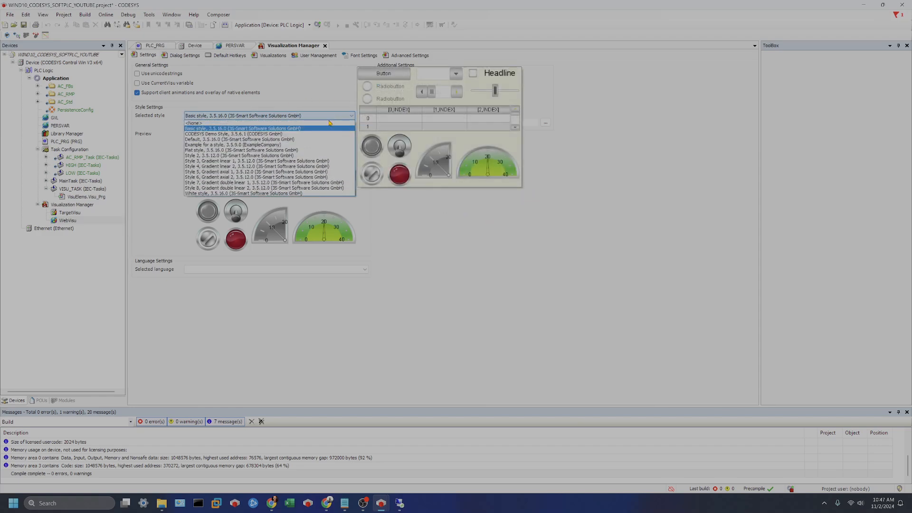
click(316, 131)
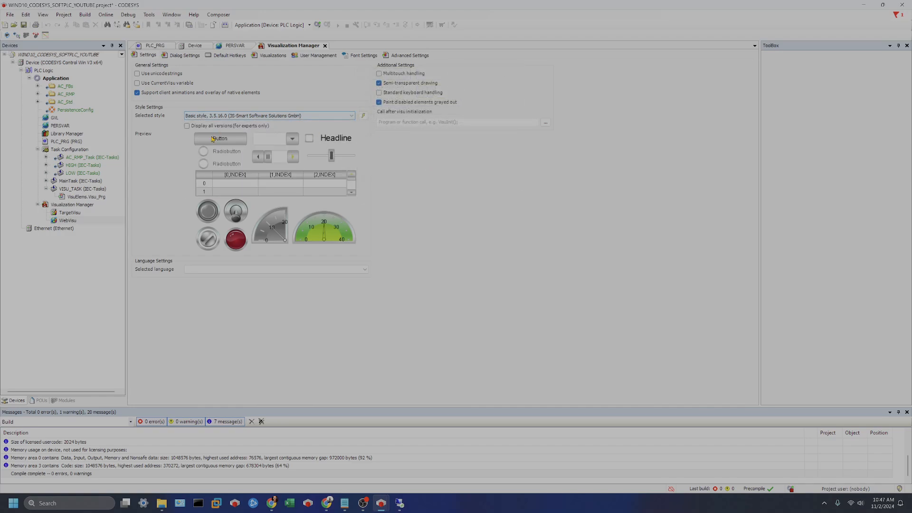
- Review the Visualization Manager's language, dialog, hotkey, visualization, user management and advanced settings, and close its editor
click(342, 270)
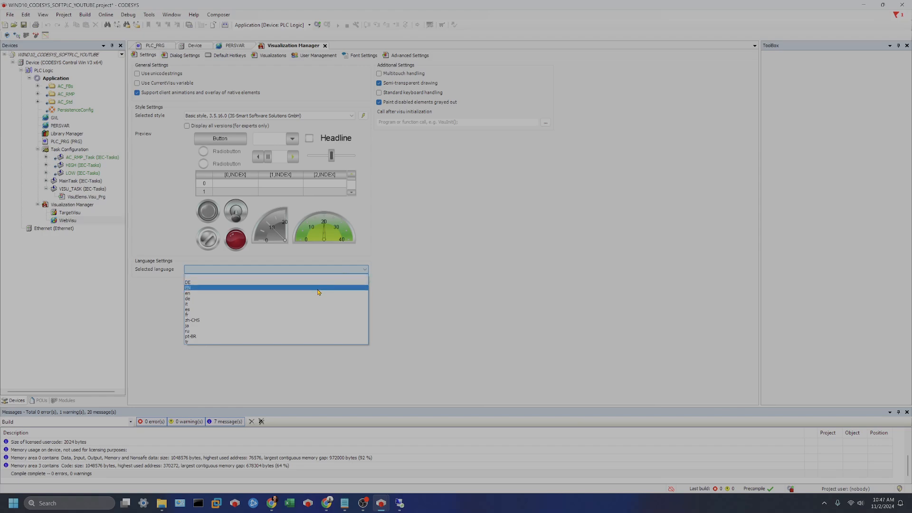
click(425, 285)
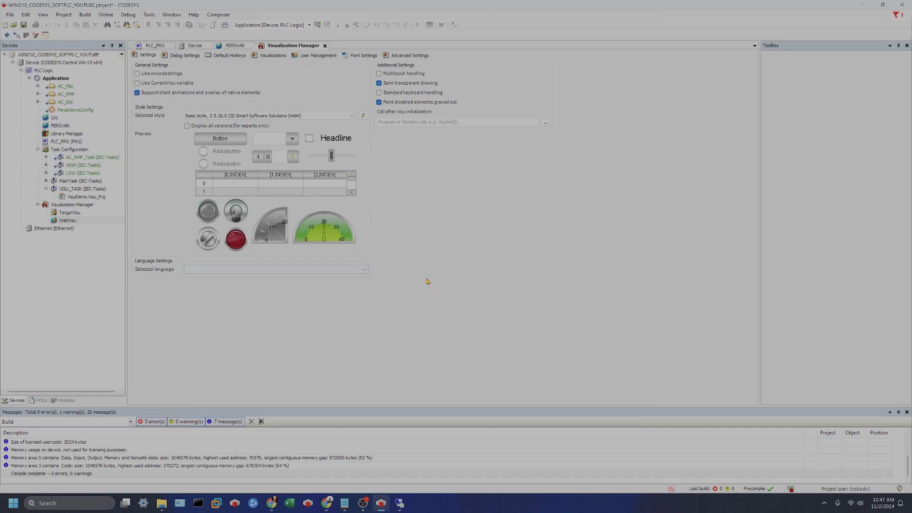
click(185, 55)
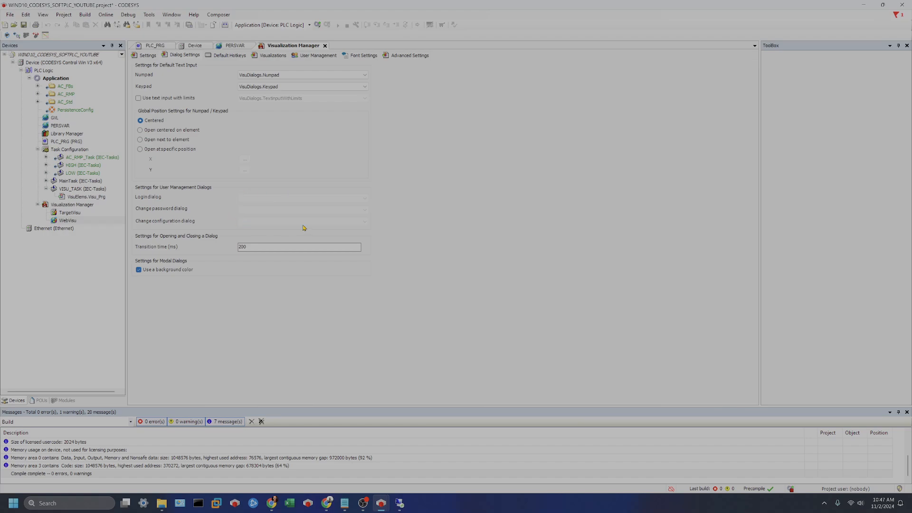
click(225, 56)
click(271, 56)
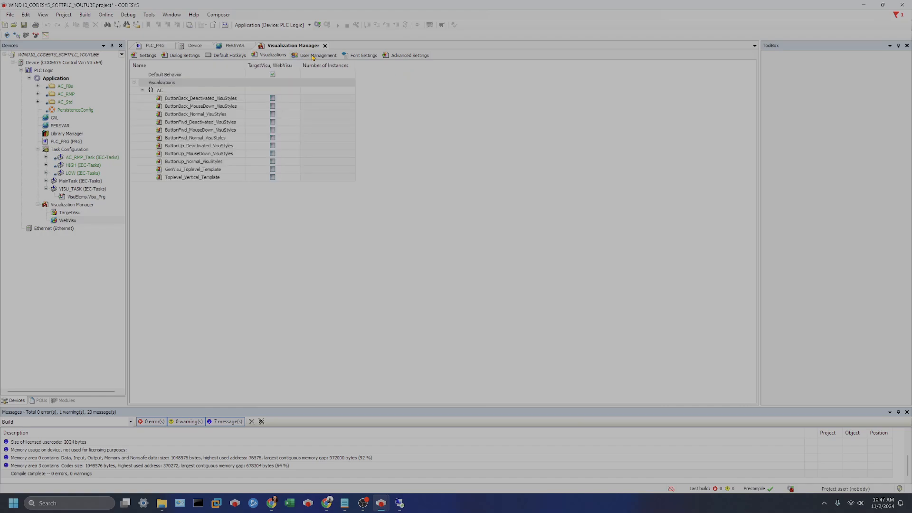
click(319, 59)
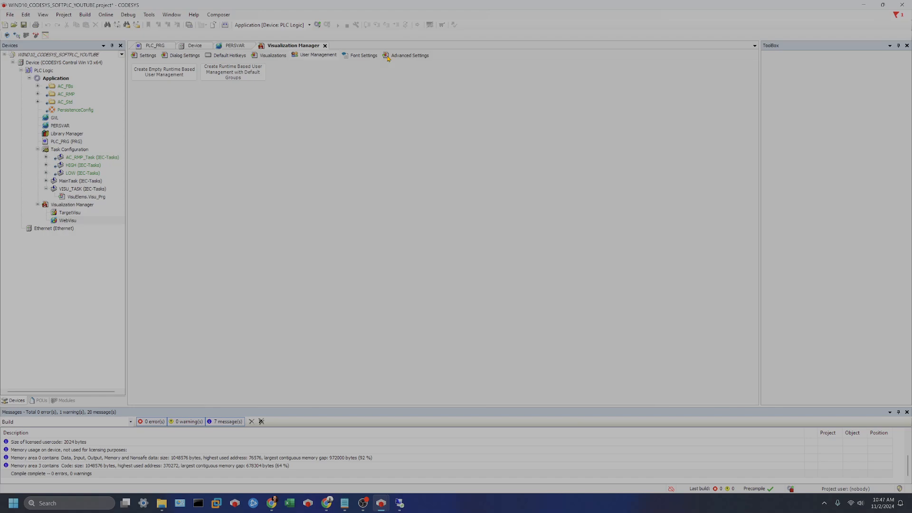
click(416, 56)
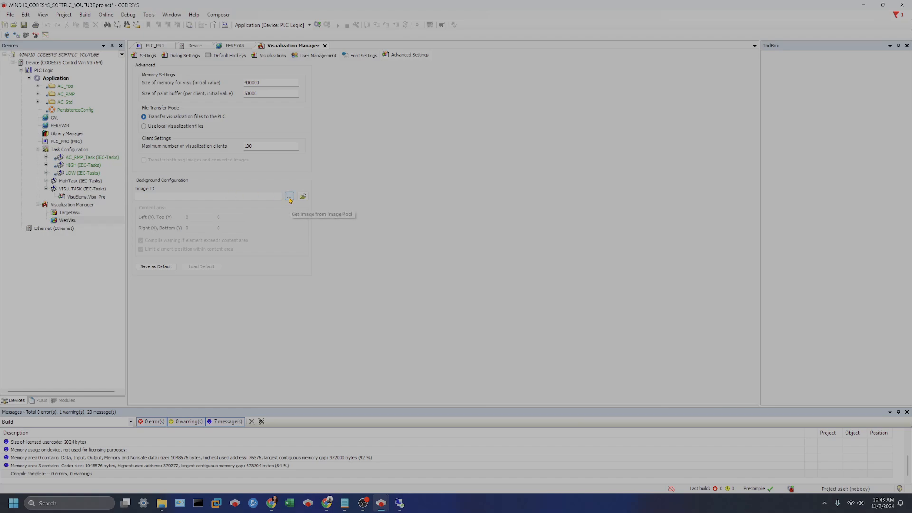
click(147, 55)
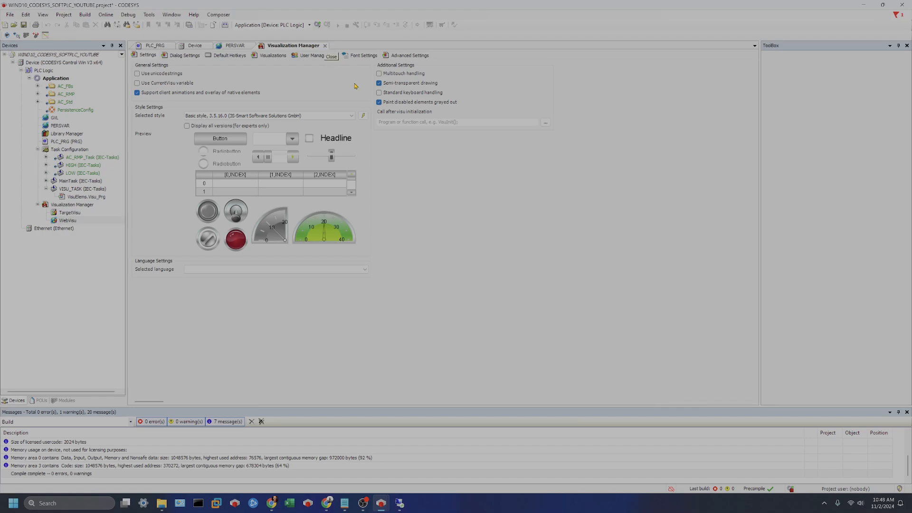
click(326, 46)
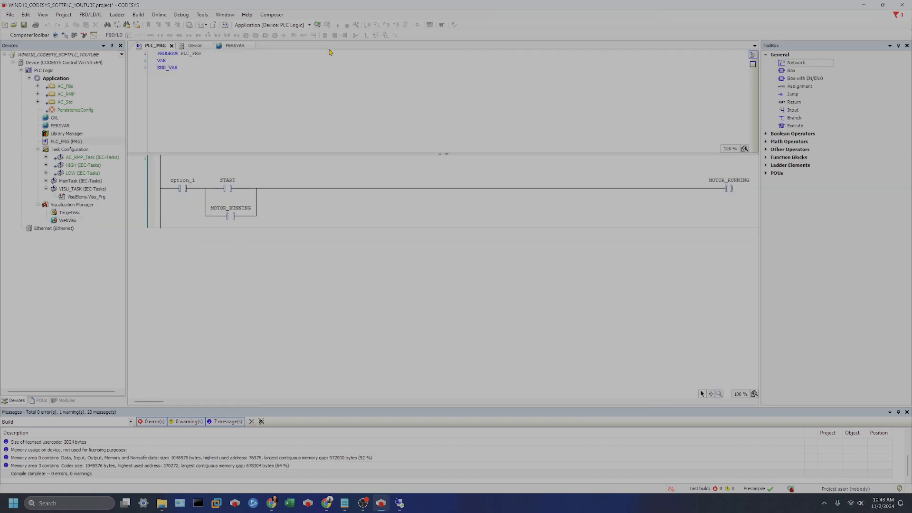
- Add a folder named HMI under the Application and move the Visualization Manager into it
right_click(52, 78)
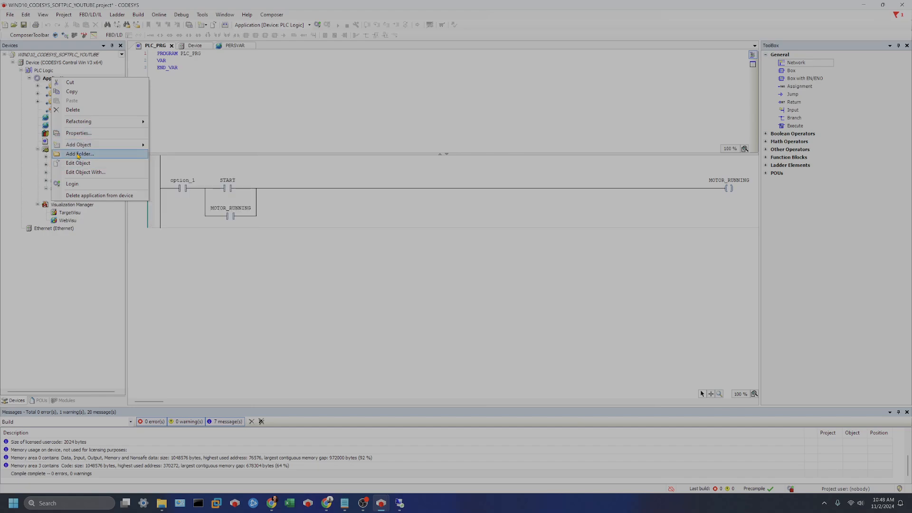
click(104, 154)
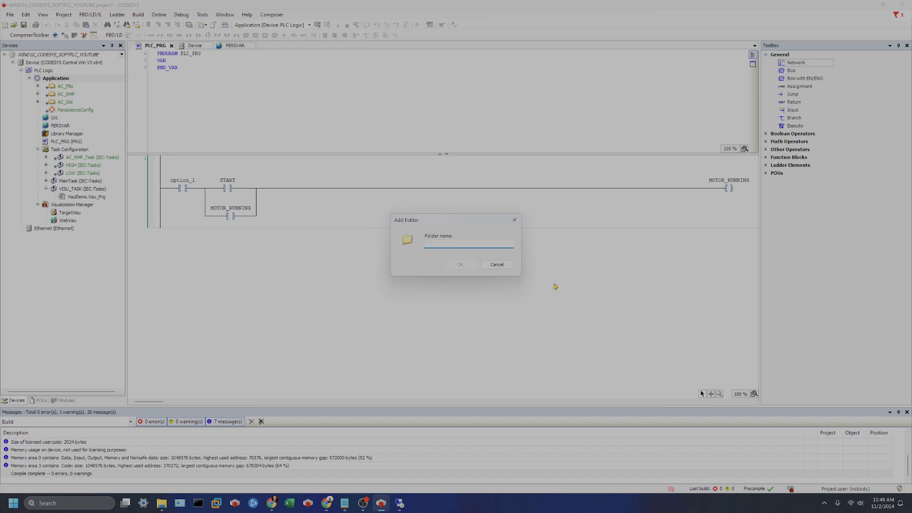
text(HMI)
key(Return)
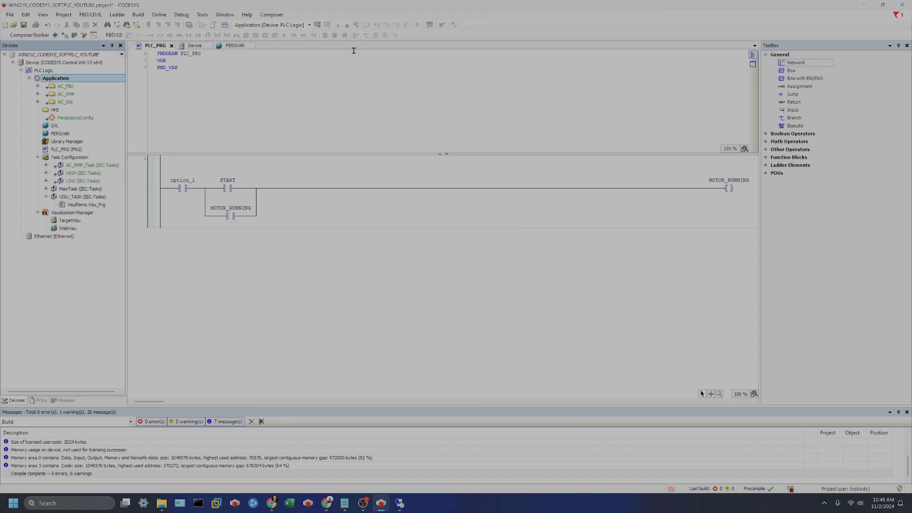
click(57, 214)
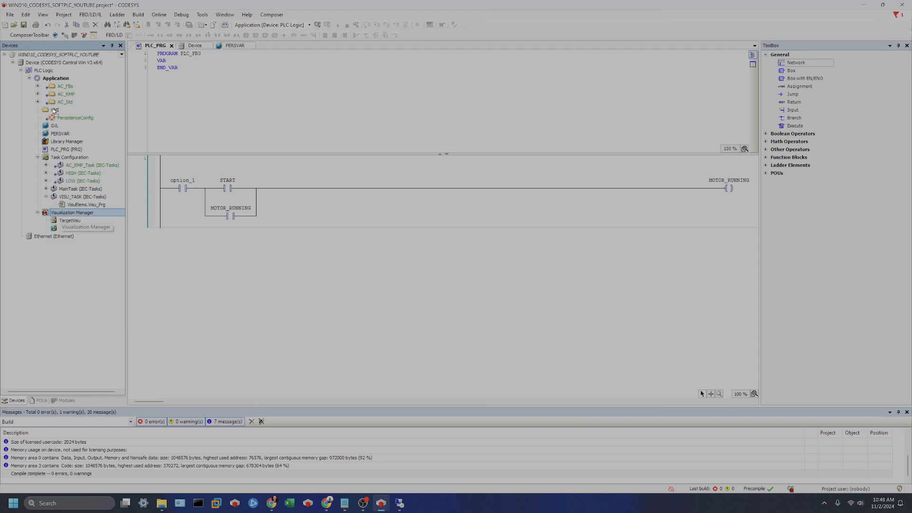
drag(53, 111, 54, 110)
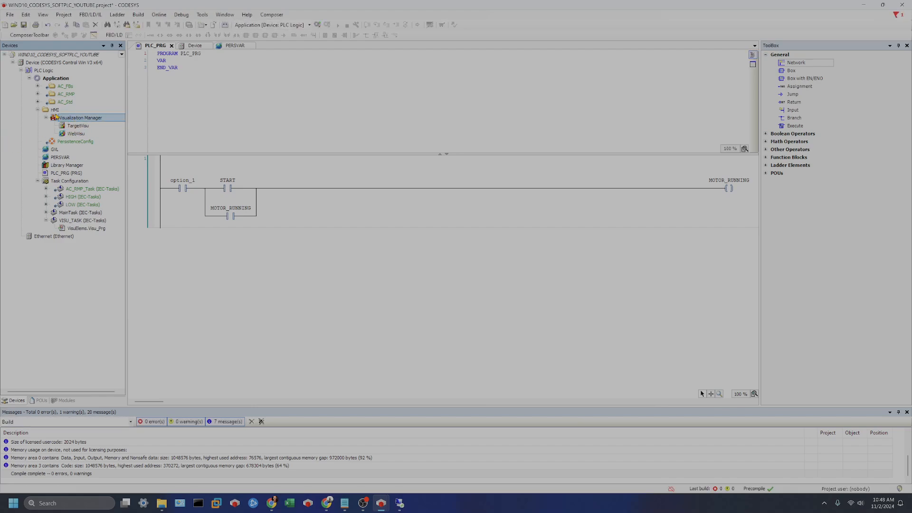
- Open the TargetVisu settings and set the scaling option to Isotropic
click(78, 126)
double_click(74, 126)
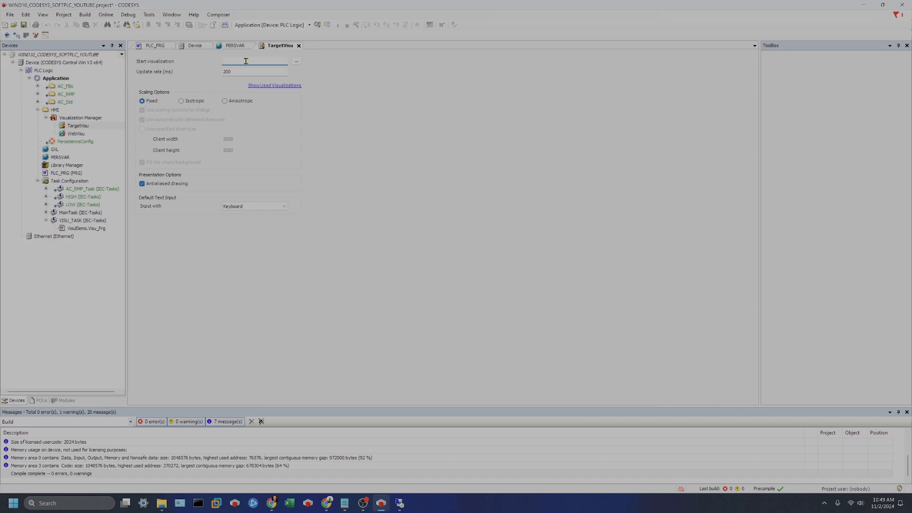
click(285, 62)
double_click(239, 72)
click(194, 101)
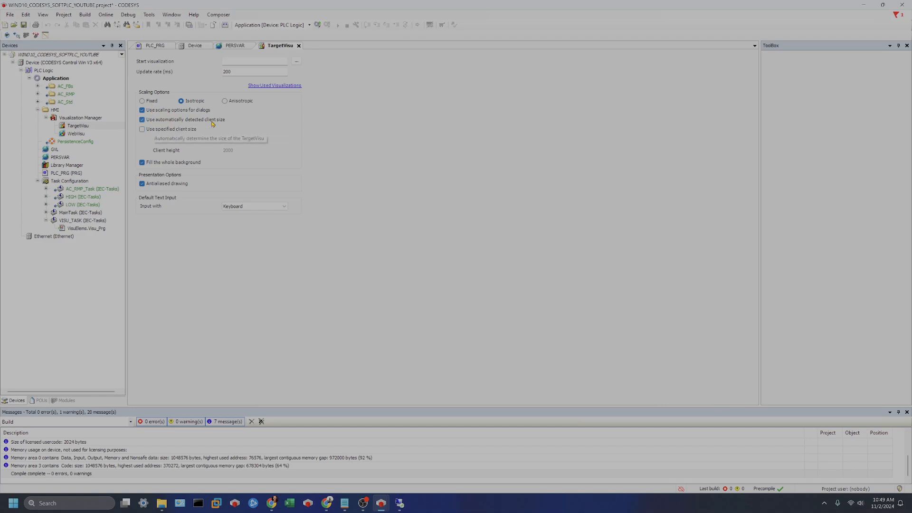
- Open the WebVisu settings and check the available options for default text input
double_click(77, 134)
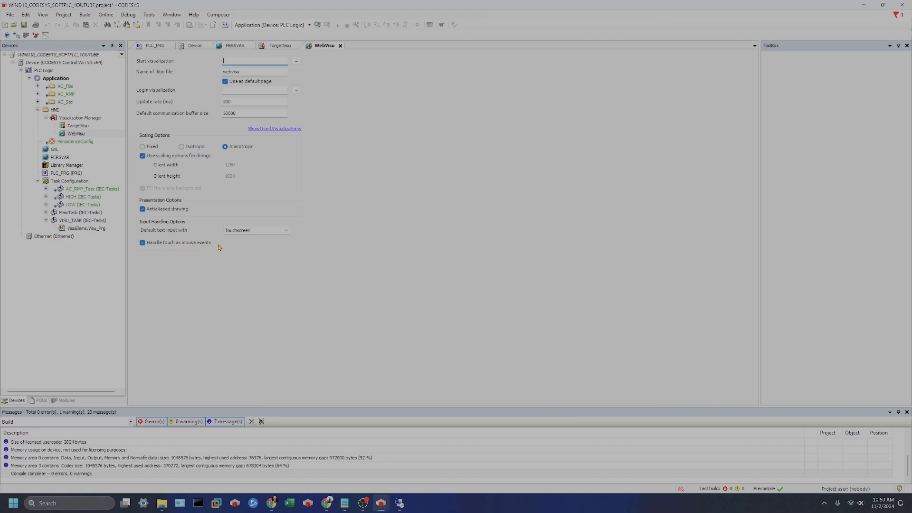
click(264, 231)
click(265, 233)
click(265, 233)
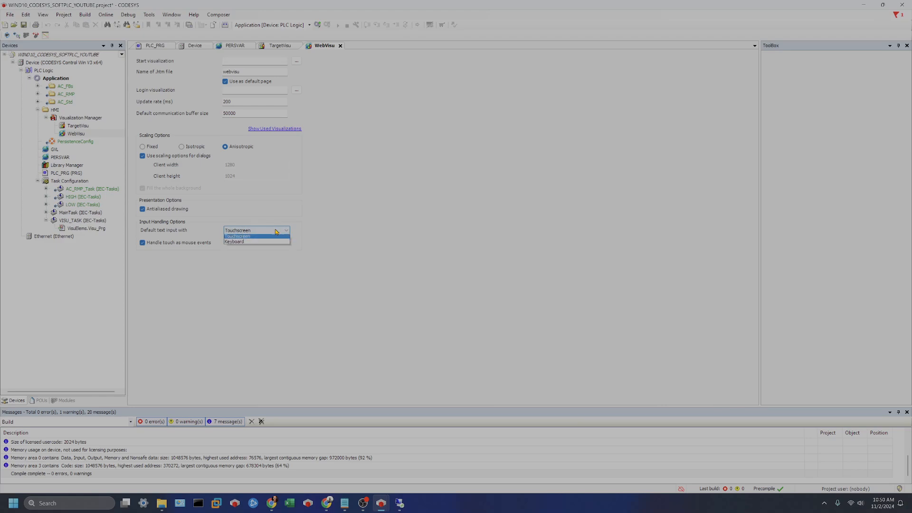
click(276, 231)
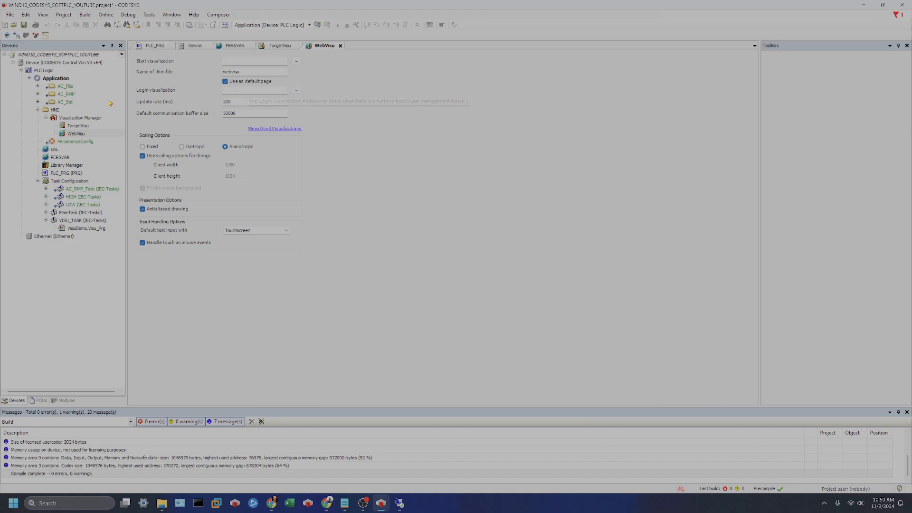
- Set the default text input of the TargetVisu to Touchscreen
click(82, 127)
double_click(82, 128)
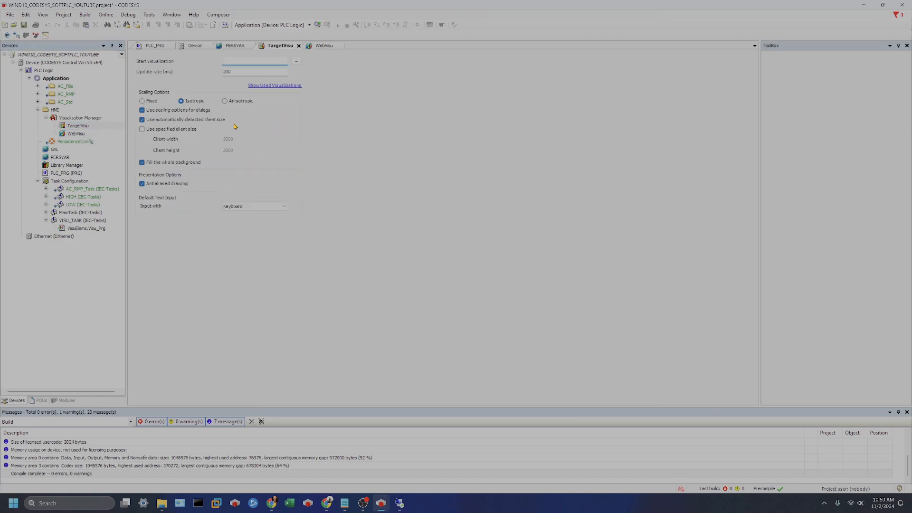
click(284, 209)
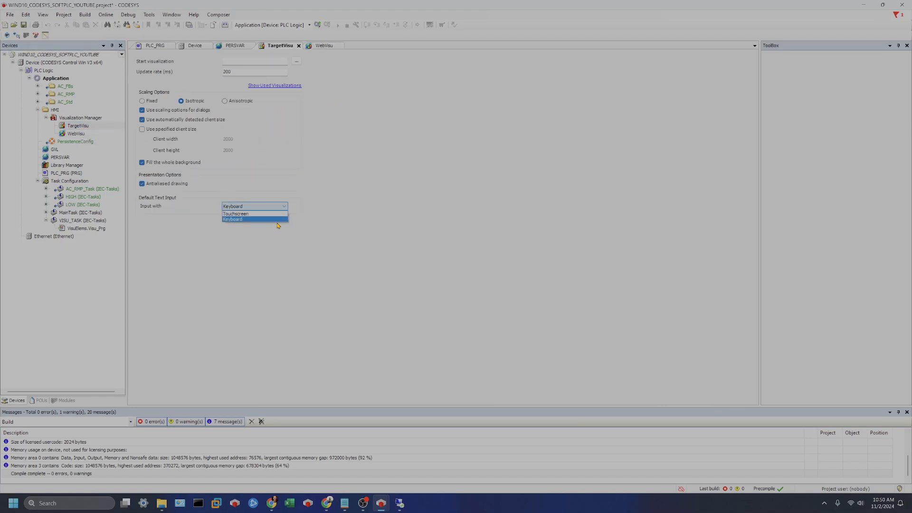
click(271, 218)
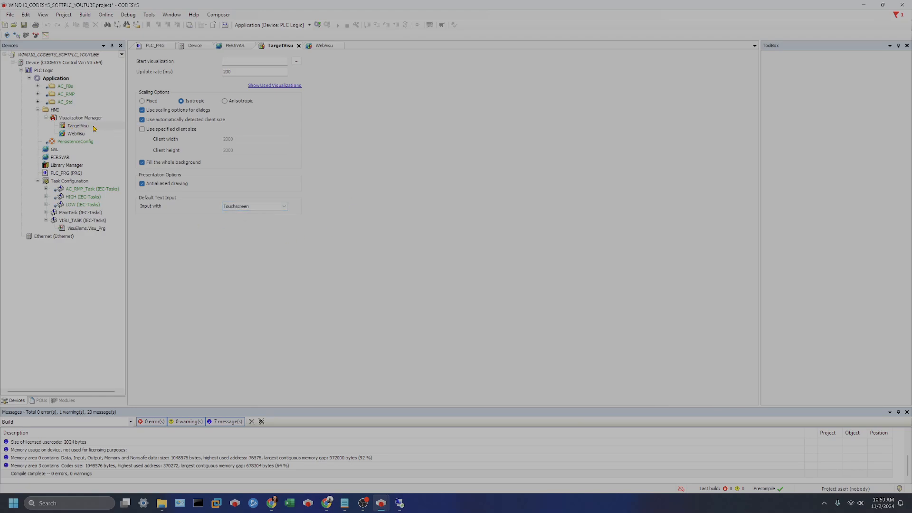
- Save the project and add an Alarm Configuration object to the HMI folder under its default name
click(24, 25)
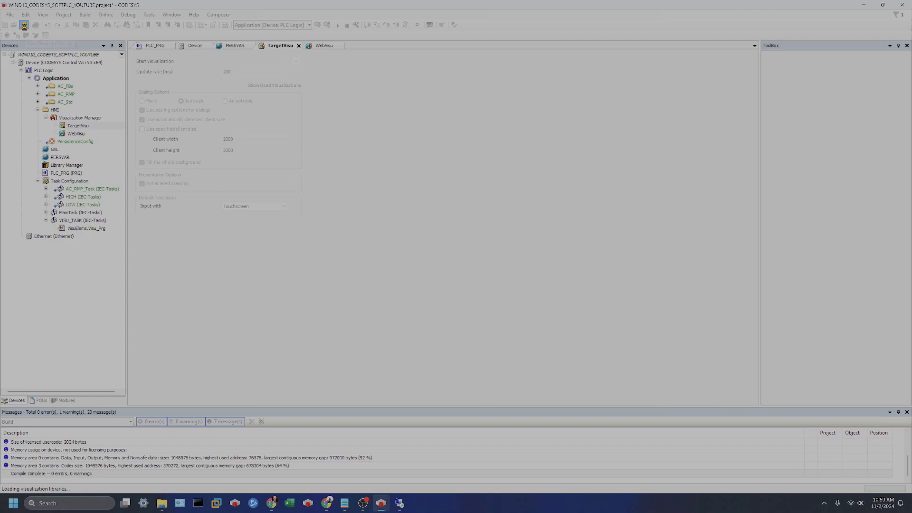
right_click(53, 112)
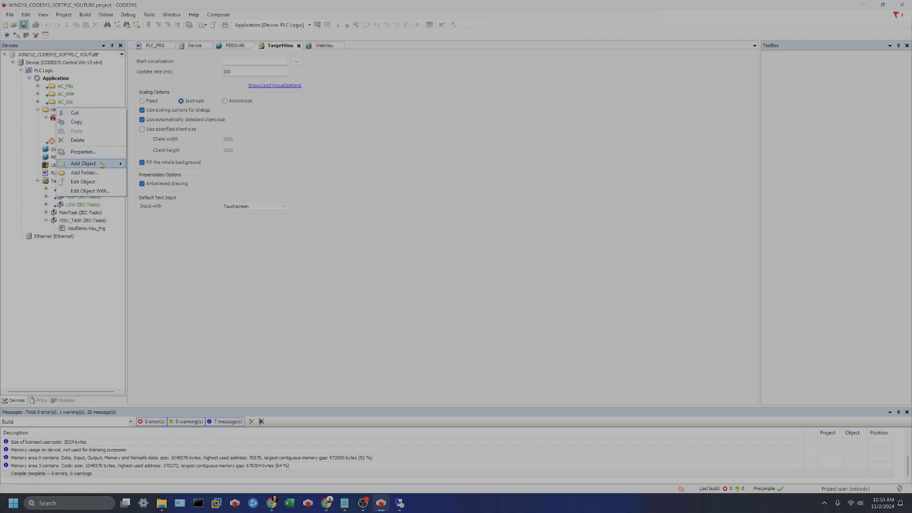
mouse_move(101, 165)
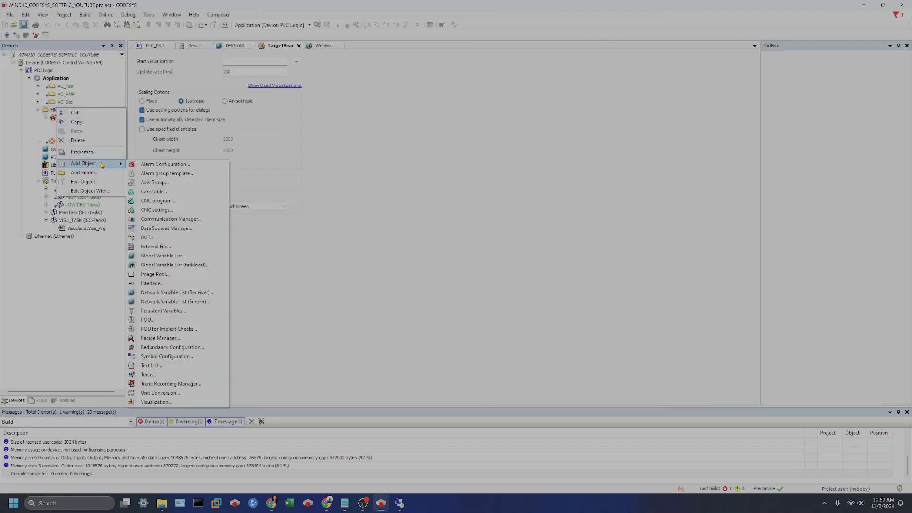
click(175, 164)
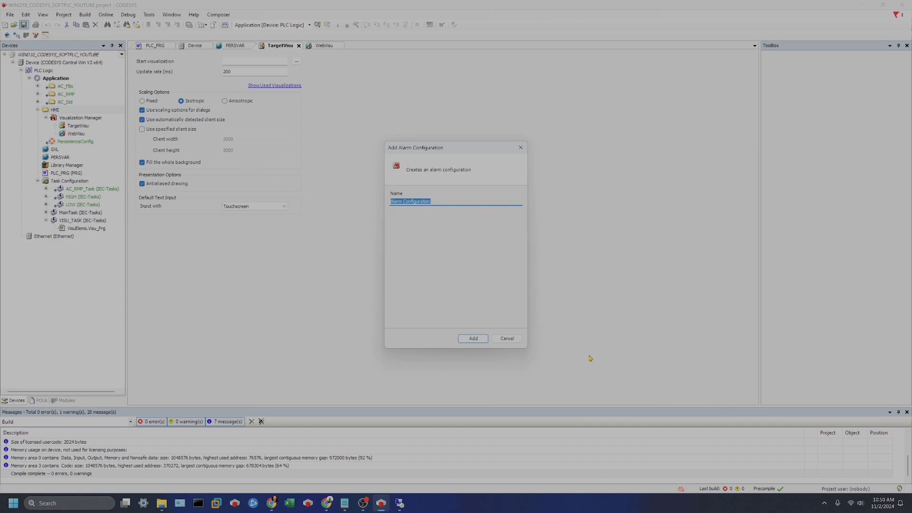
click(481, 340)
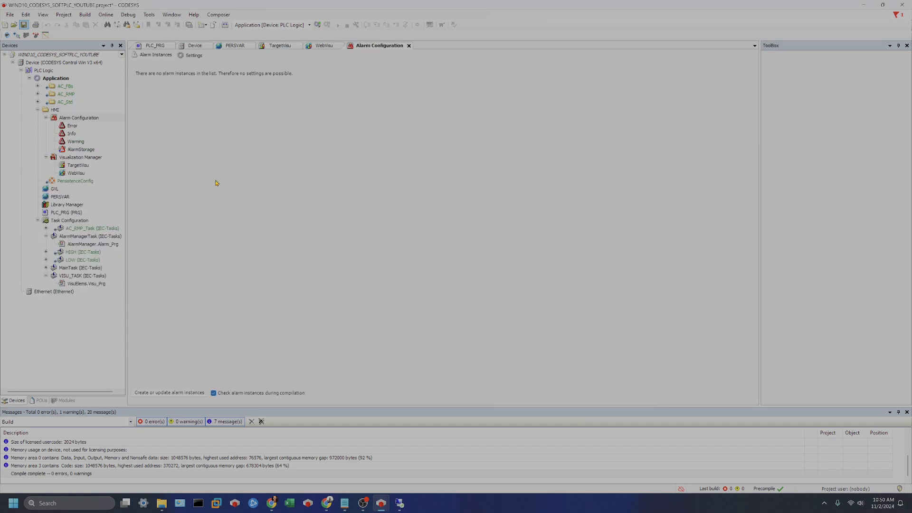
- Look over the Error, Info and Warning alarm classes in the project tree and open the AlarmStorage settings
click(76, 126)
click(73, 134)
click(76, 142)
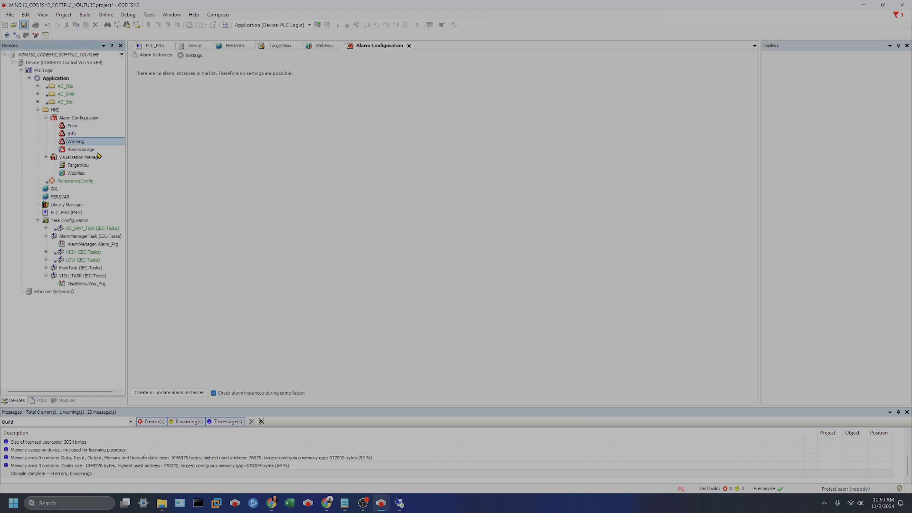
click(82, 149)
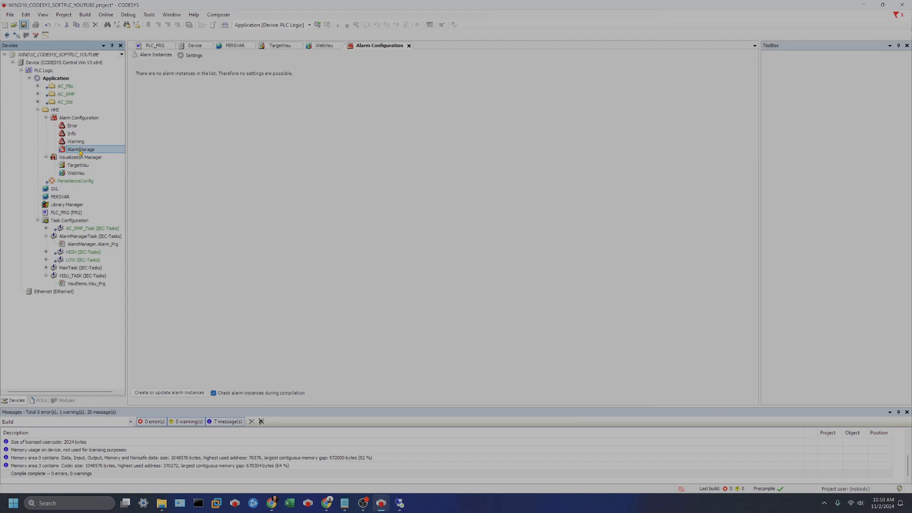
double_click(85, 151)
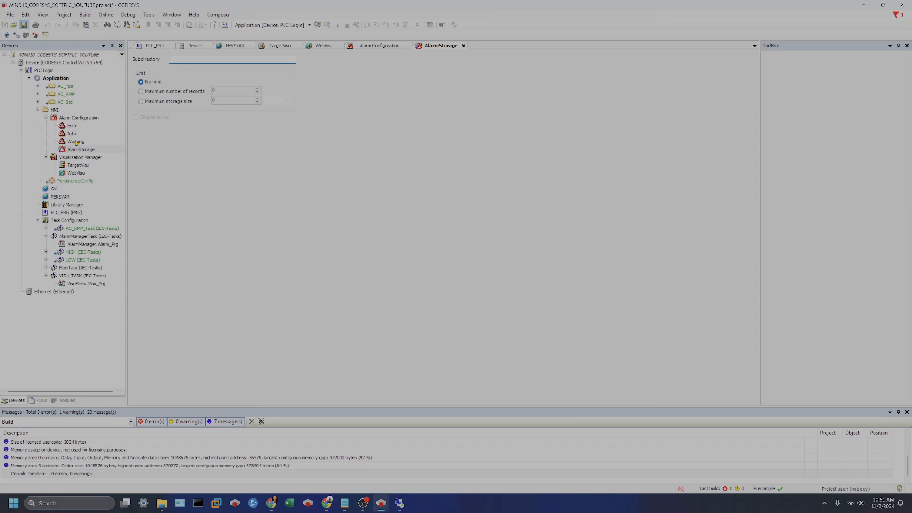
- Open the Error alarm class and enable archiving for it
double_click(73, 126)
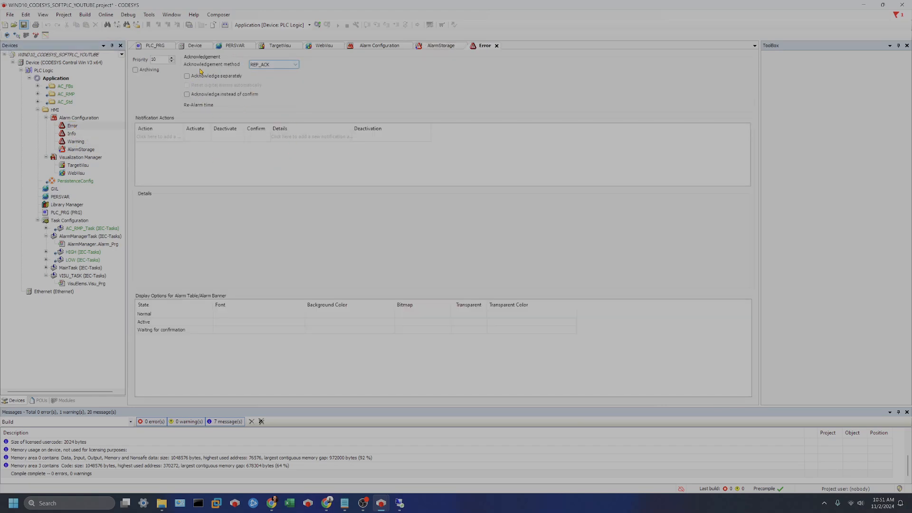
click(141, 72)
mouse_move(296, 65)
- Add an alarm group named AlarmGroup to the Alarm Configuration and show its alarm table
click(92, 120)
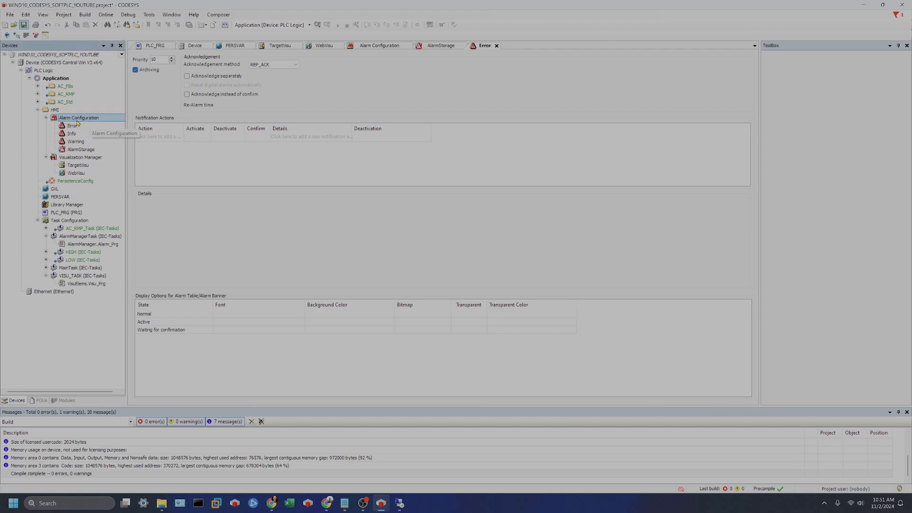
right_click(82, 119)
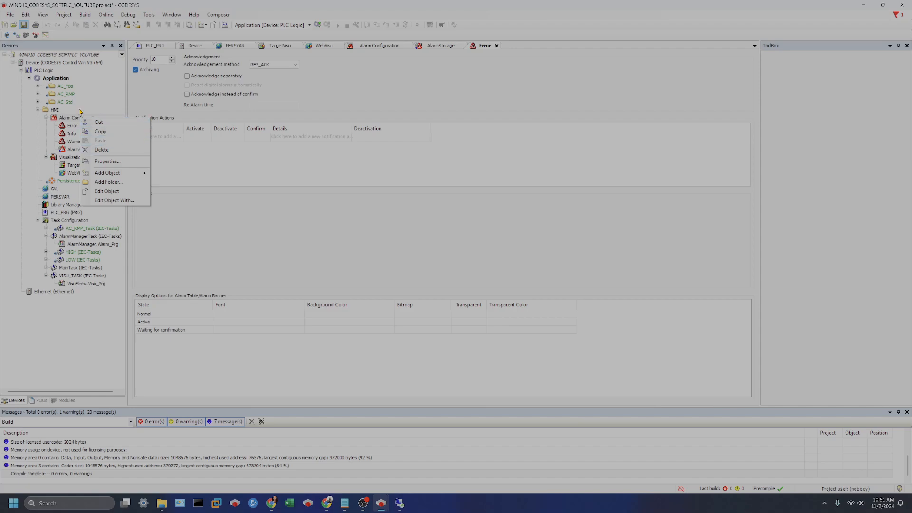
click(71, 120)
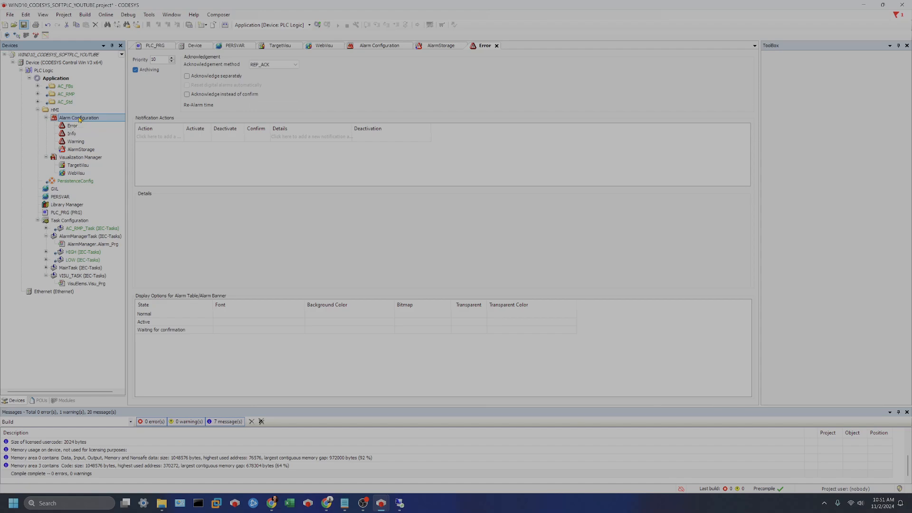
right_click(82, 120)
mouse_move(130, 174)
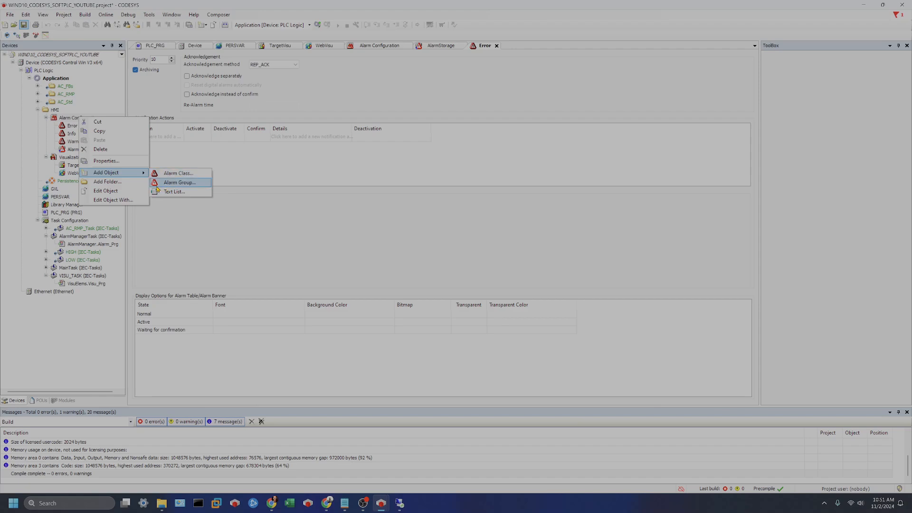
click(180, 183)
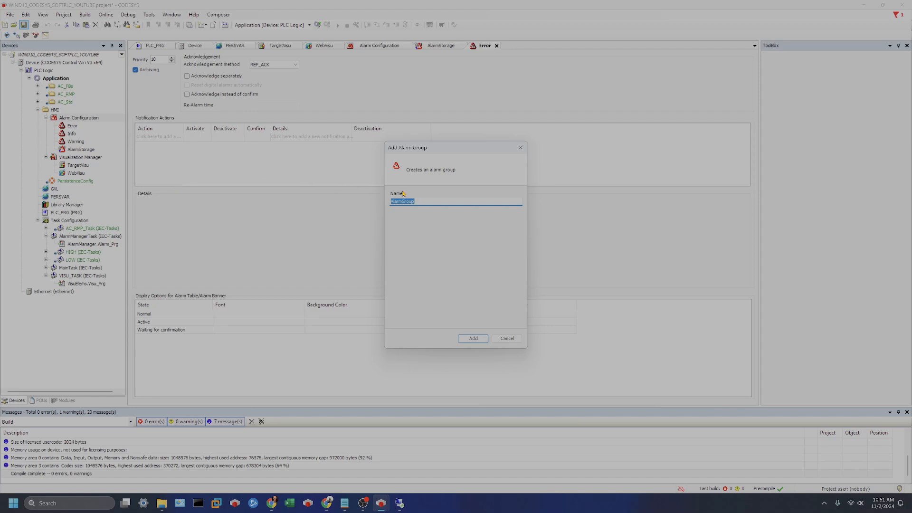
click(473, 339)
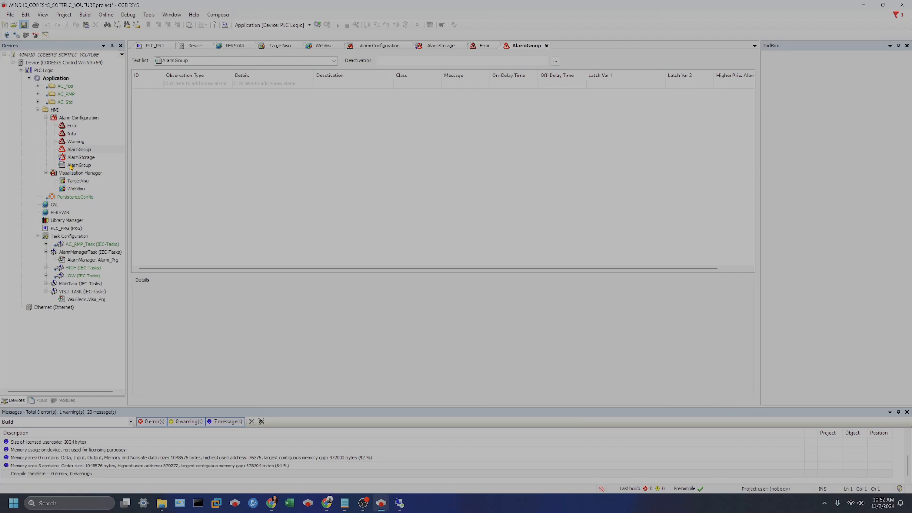
mouse_move(71, 166)
mouse_down()
mouse_move(95, 170)
mouse_move(86, 159)
mouse_up()
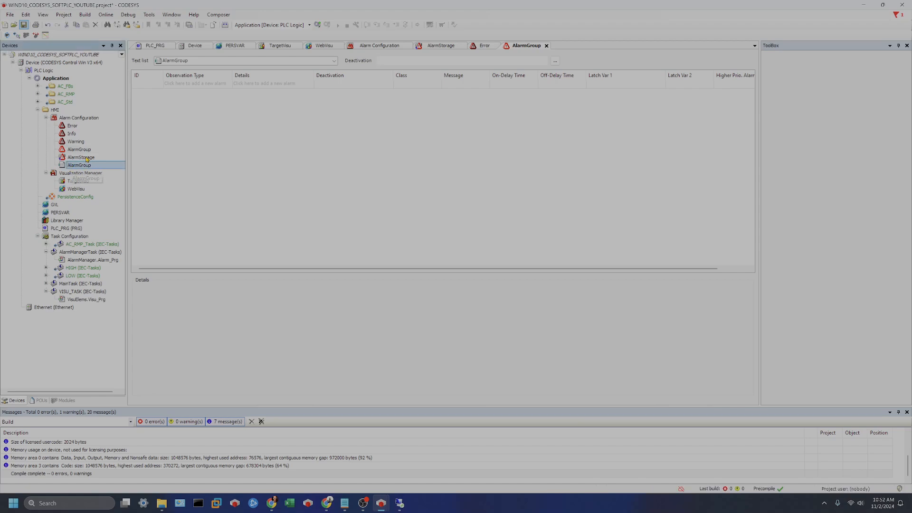
double_click(80, 149)
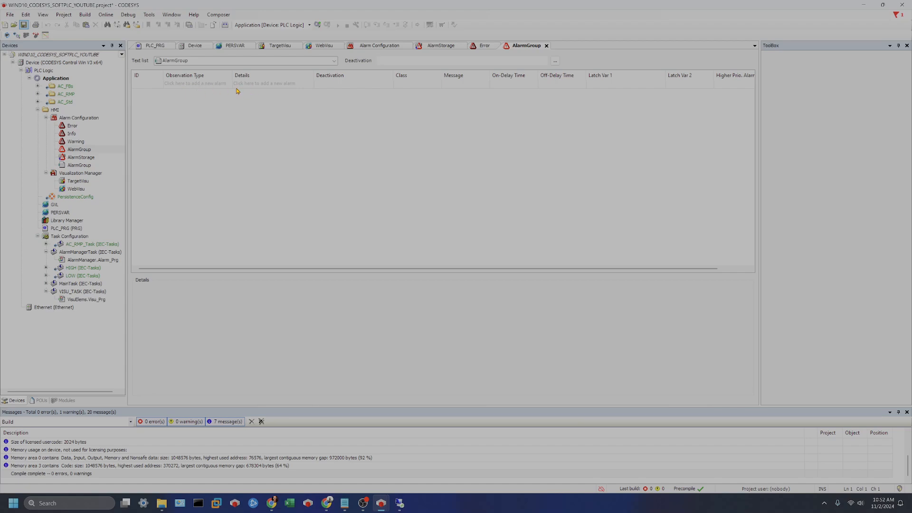
- Close all open editors, from the alarm and visualization settings to PERSVAR, Device and PLC_PRG
click(546, 46)
click(496, 45)
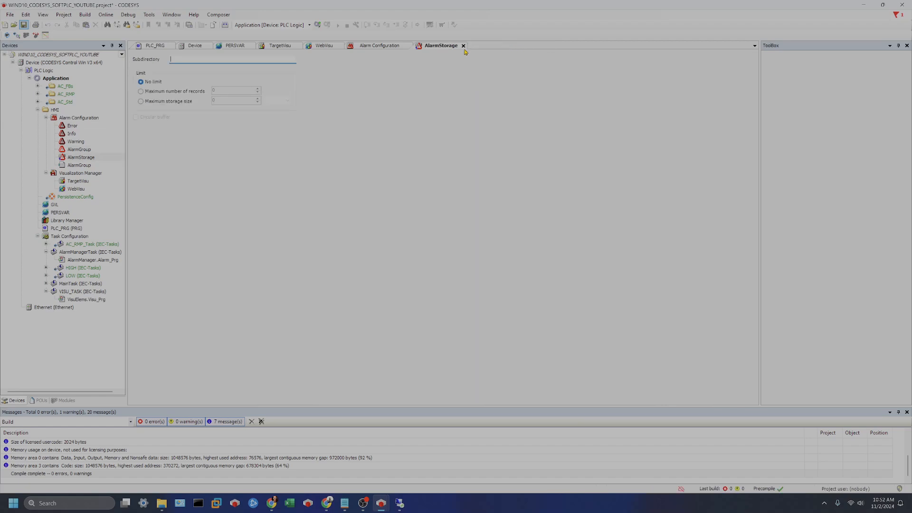
click(463, 46)
click(410, 46)
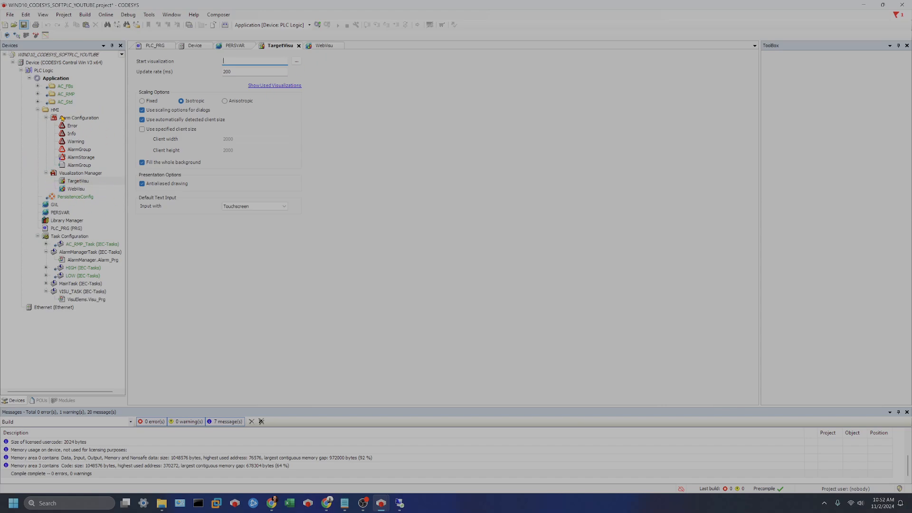
click(300, 46)
click(293, 46)
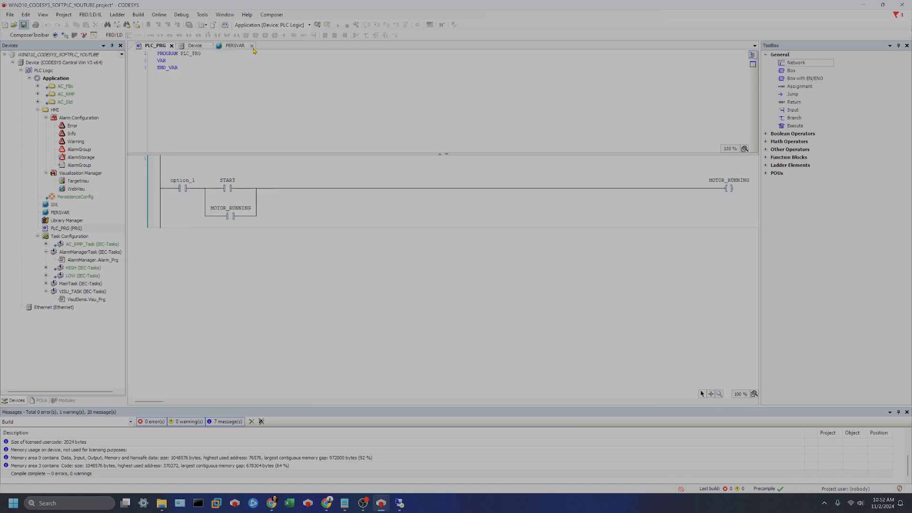
click(253, 46)
click(209, 46)
click(171, 45)
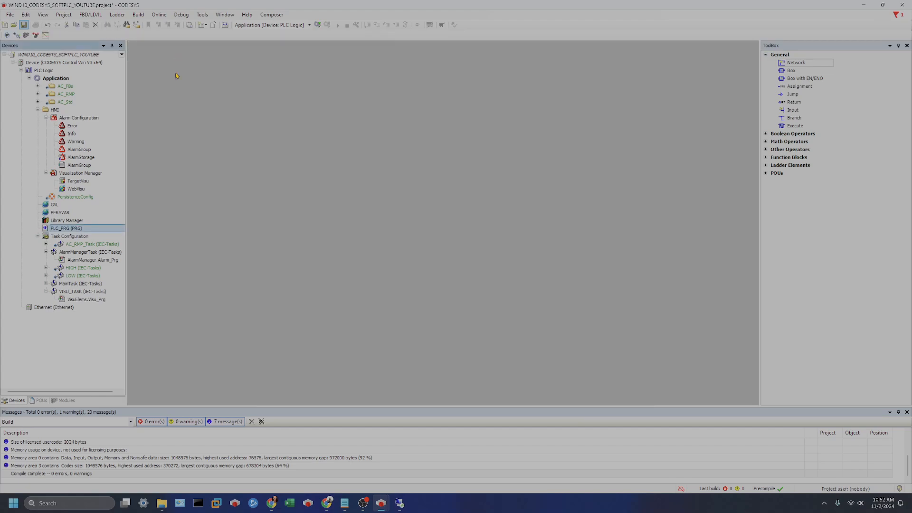
- Add a visualization named MAIN to the HMI folder
click(54, 110)
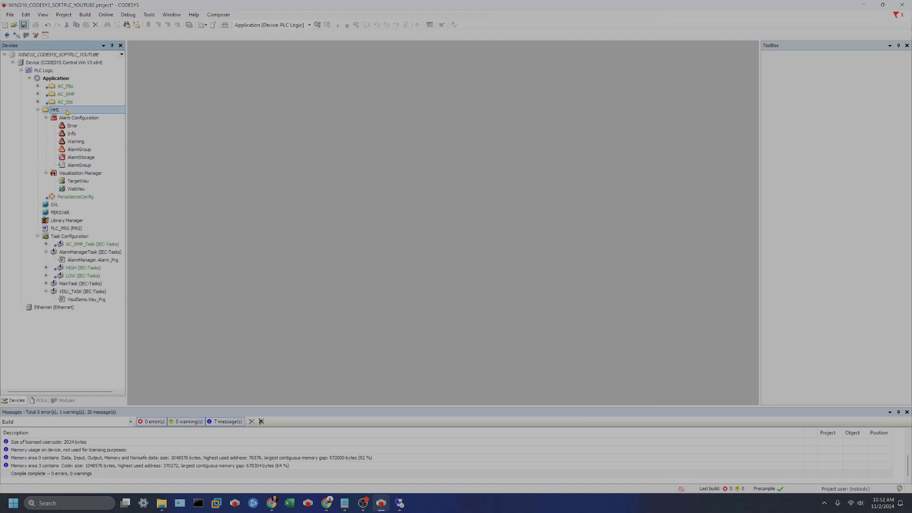
right_click(67, 109)
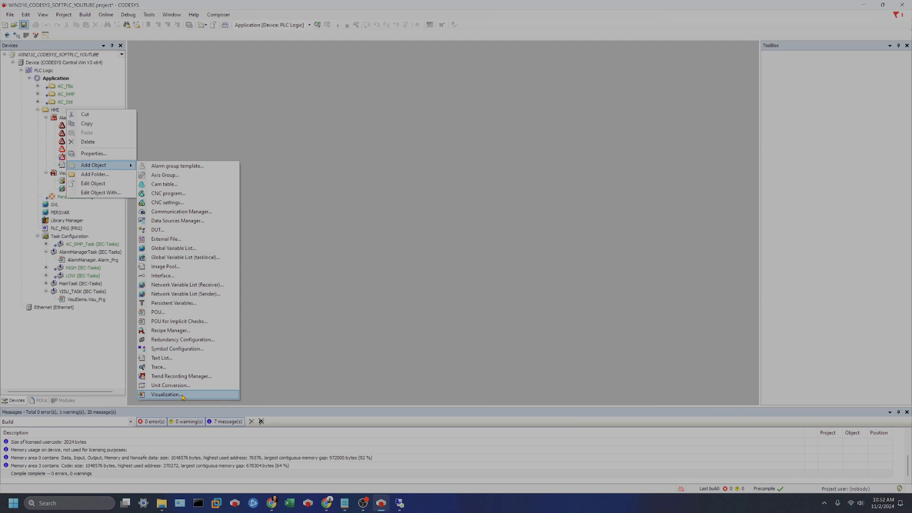
click(164, 395)
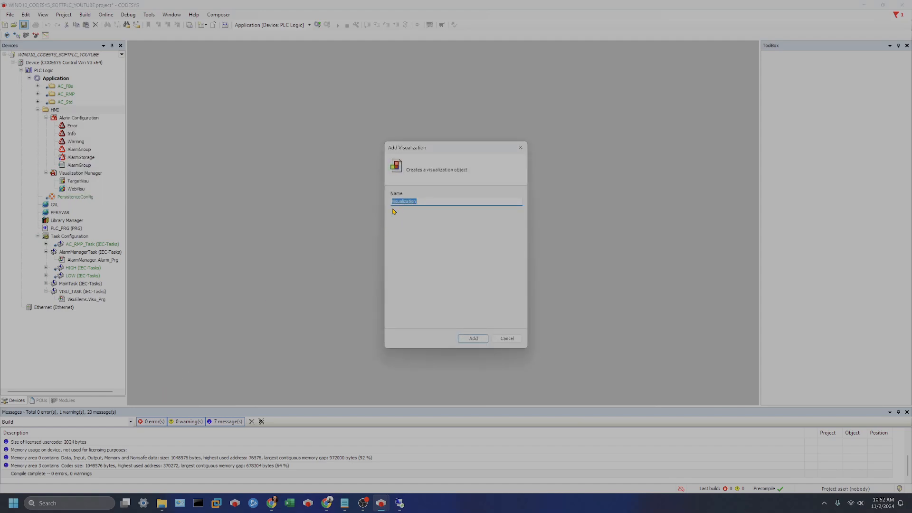
click(475, 338)
drag(429, 201, 375, 205)
text(MAIN)
click(484, 340)
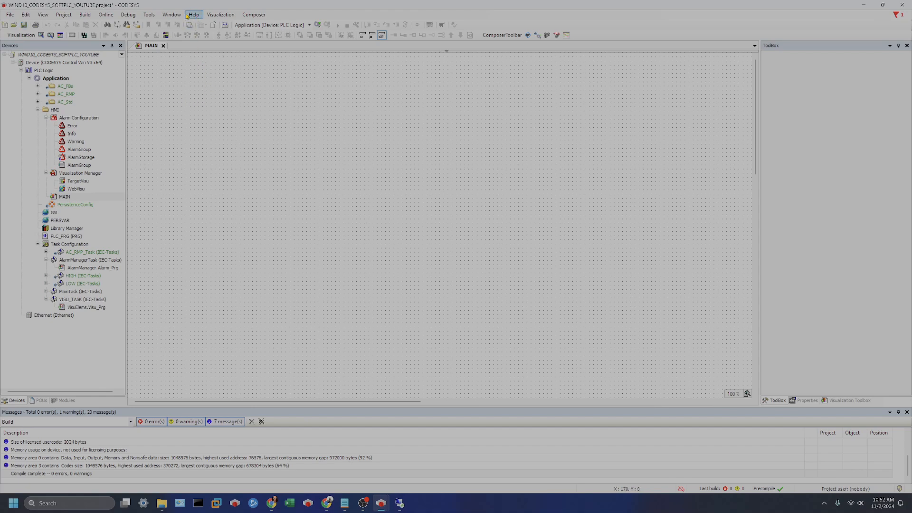
- Review the Visualization options for general presentation, grid and snaplines, files and global settings, and leave them without applying changes
click(150, 16)
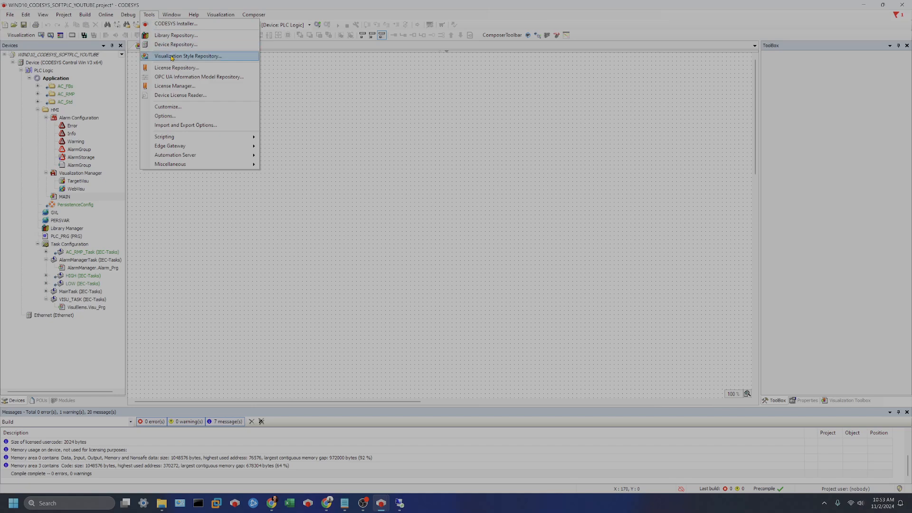
click(210, 118)
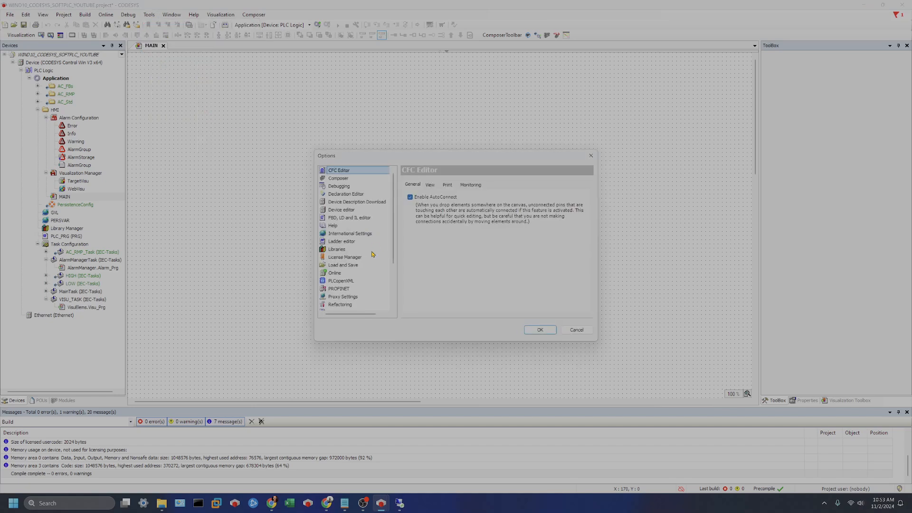
scroll(368, 254, down, 3)
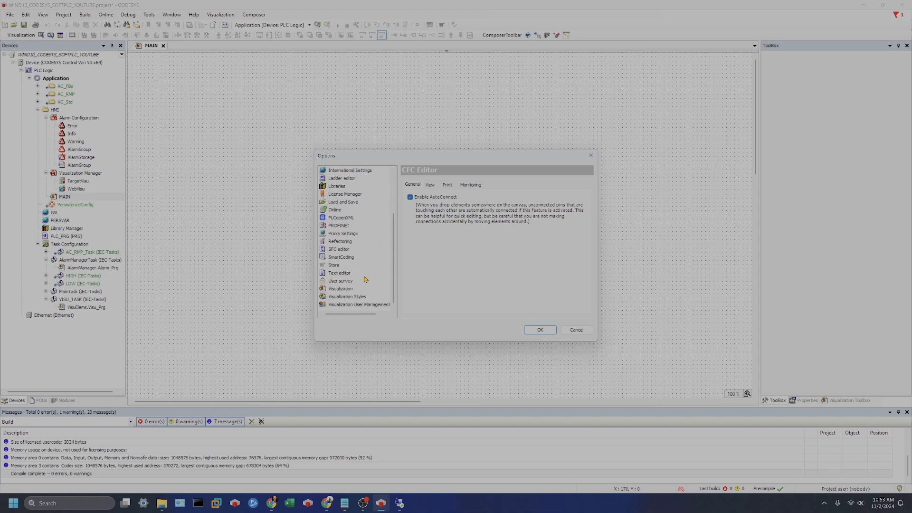
click(341, 289)
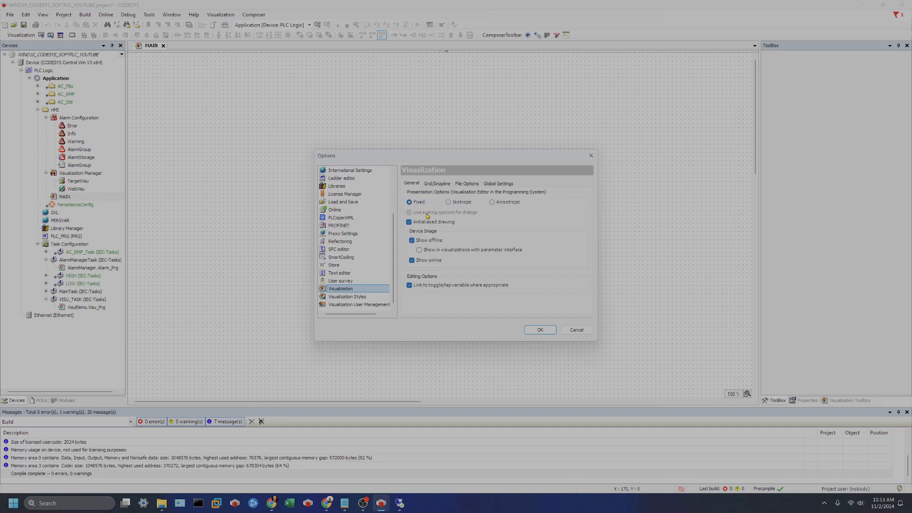
click(440, 184)
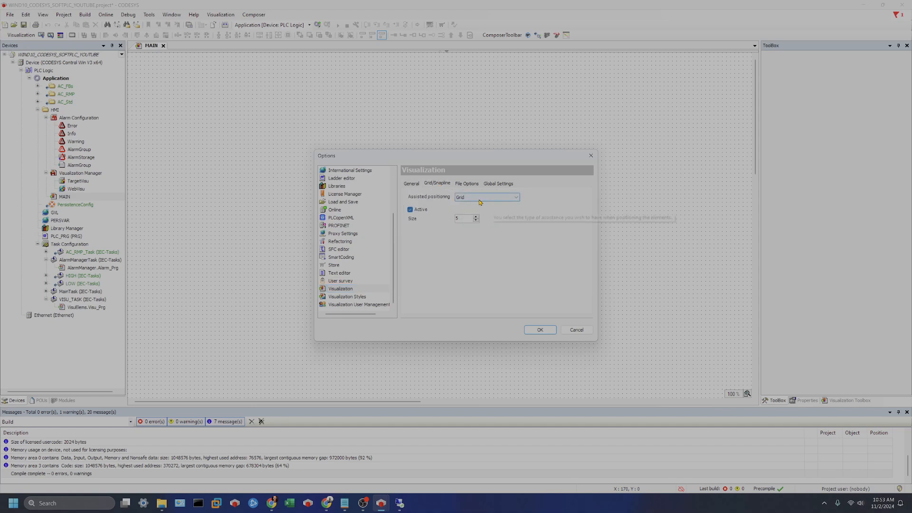
click(494, 198)
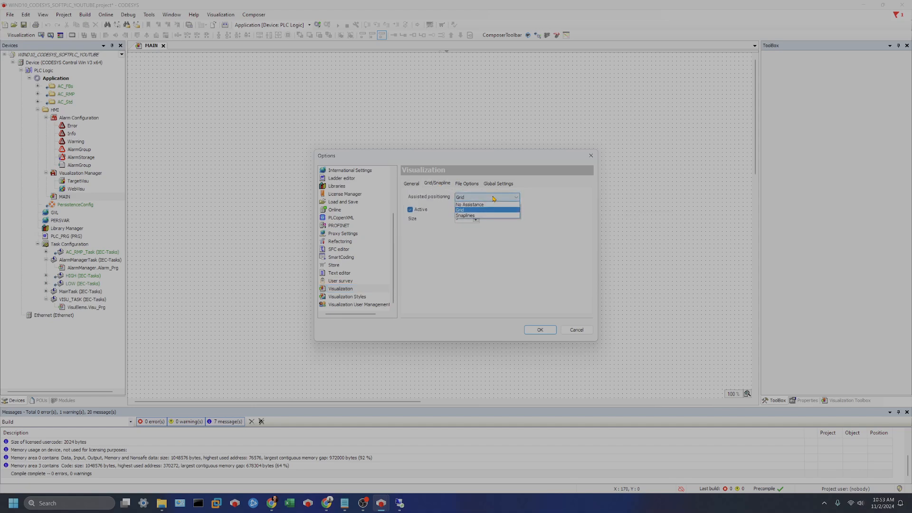
click(475, 212)
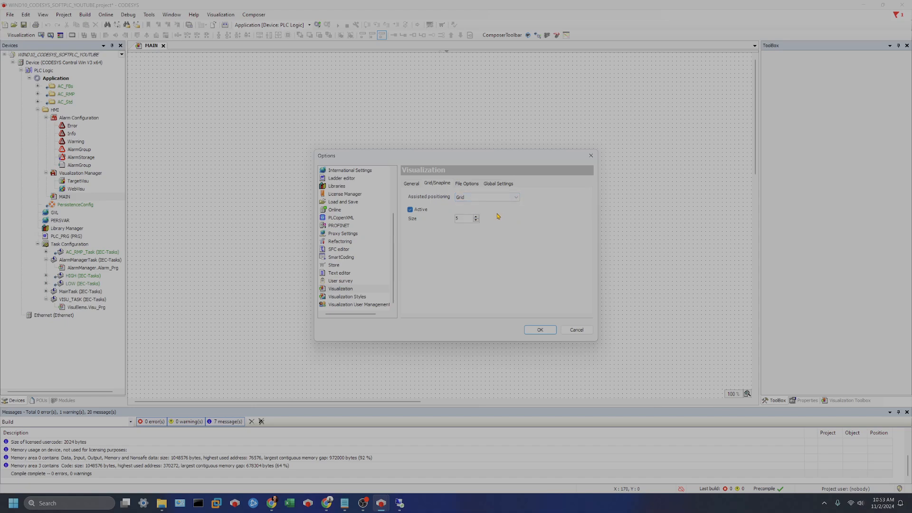
click(475, 185)
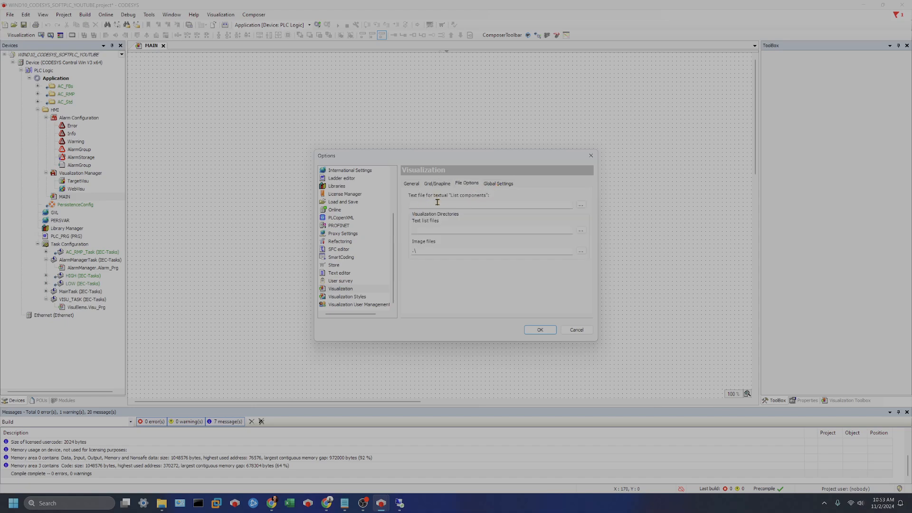
click(499, 185)
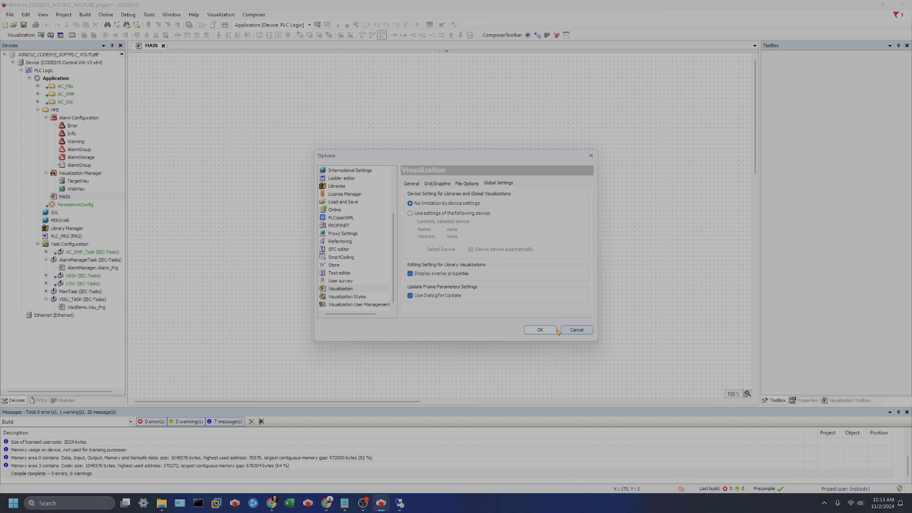
click(579, 329)
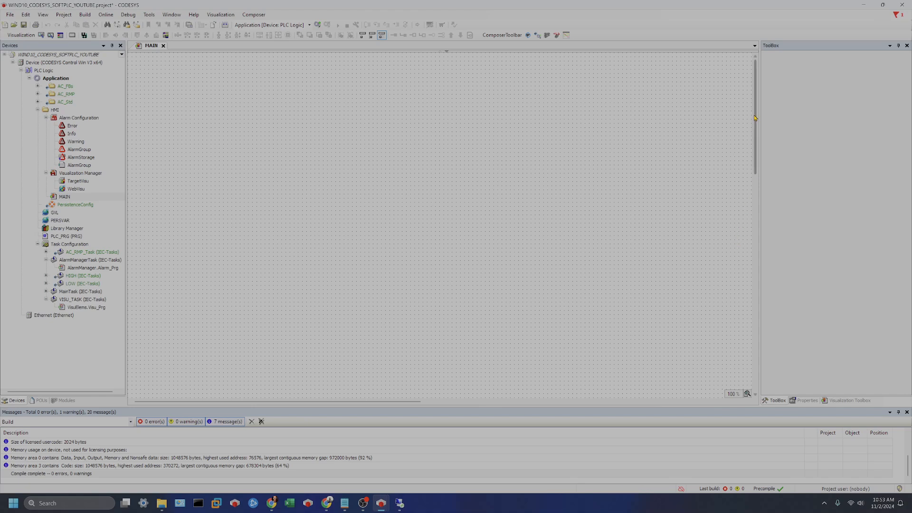
- Widen the visualization toolbox and look through its Basic, Common Controls, Alarm Manager and Measurement Controls elements
click(849, 401)
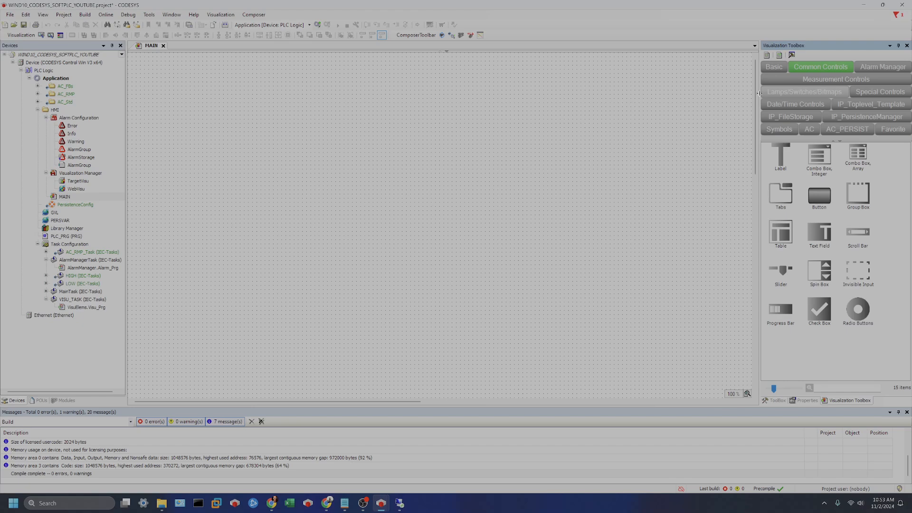
drag(759, 70, 681, 70)
click(691, 69)
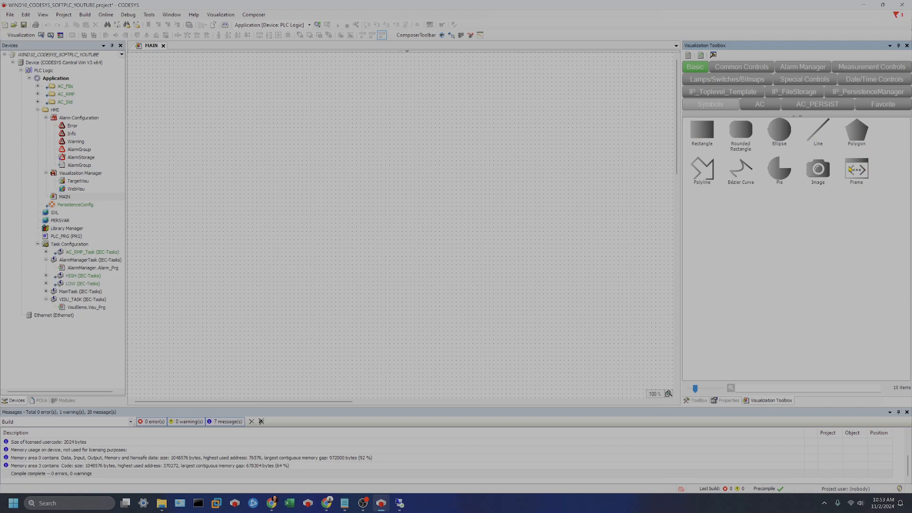
click(737, 67)
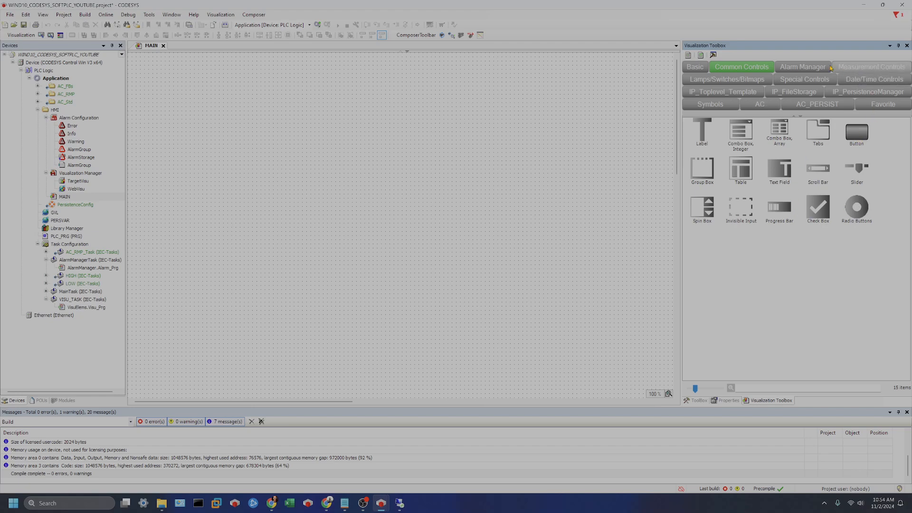
click(802, 67)
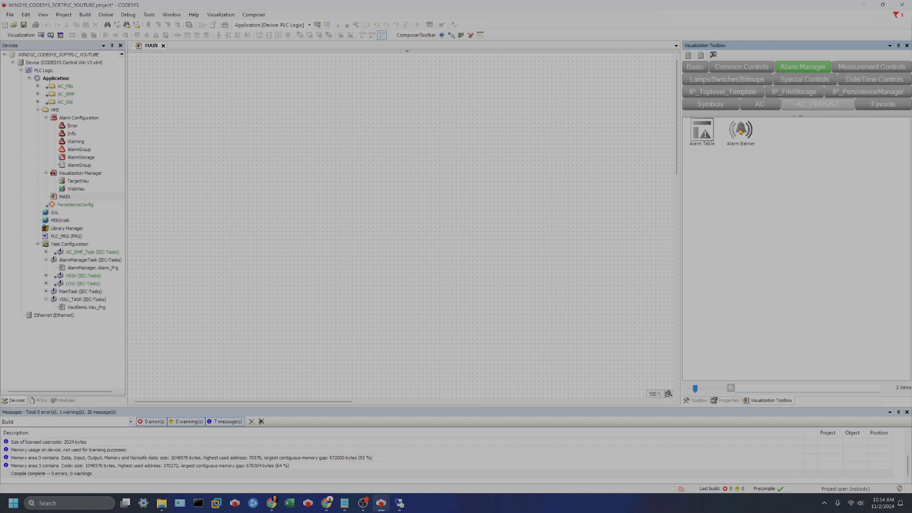
click(871, 67)
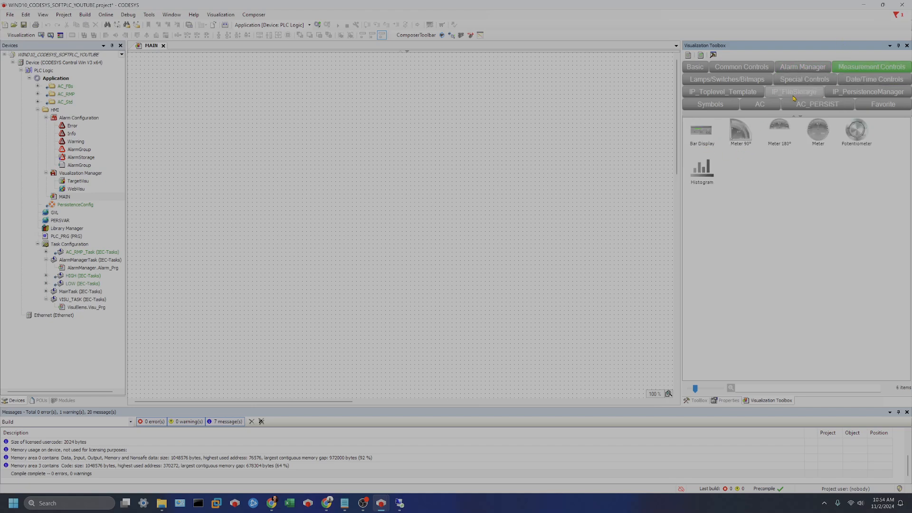
- Place an Alarm Banner from the Alarm Manager elements near the top of the MAIN visualization and enlarge it
click(802, 69)
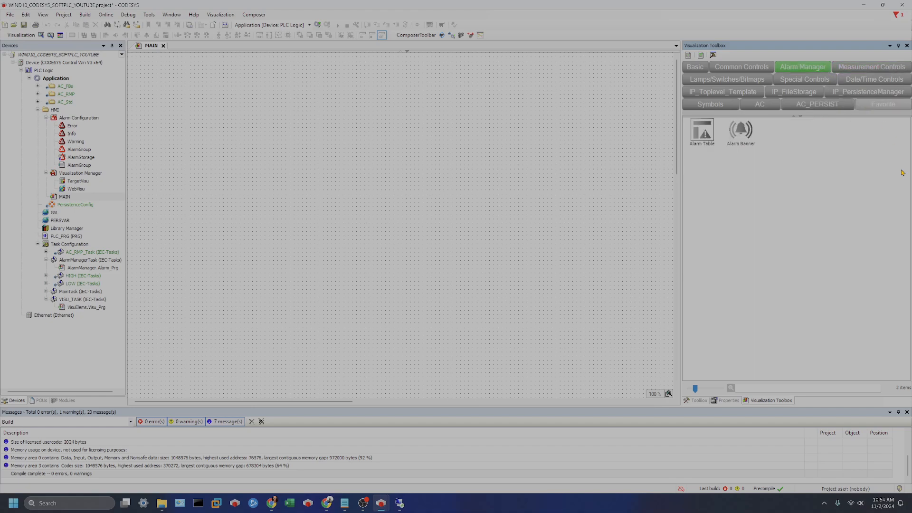
click(742, 140)
drag(744, 128, 279, 103)
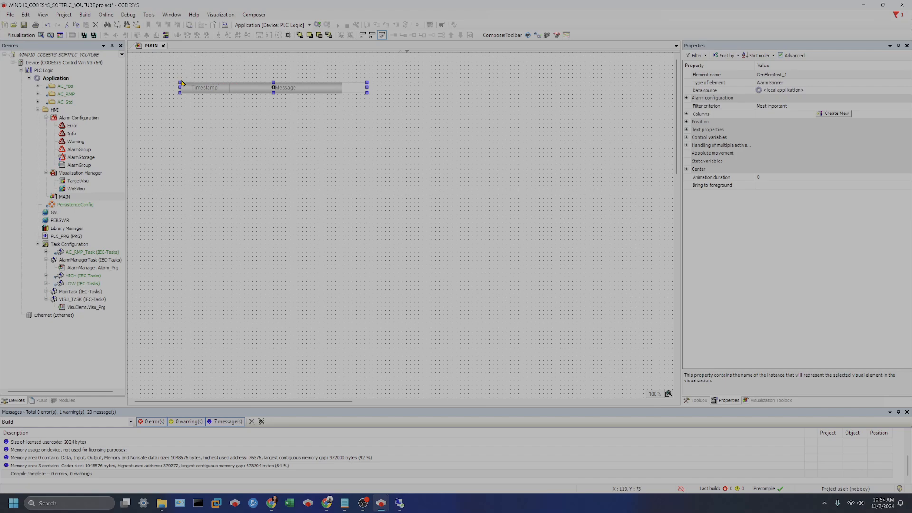
drag(184, 84, 164, 78)
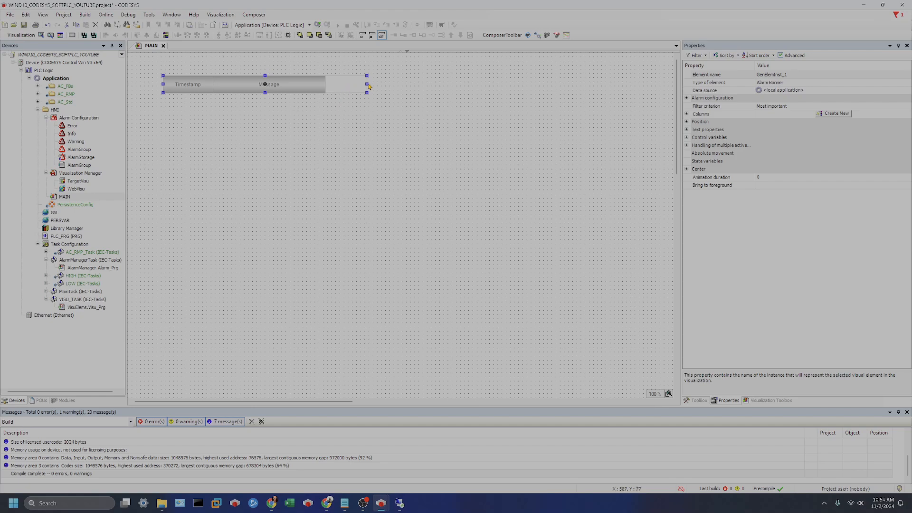
drag(367, 84, 422, 84)
drag(325, 87, 420, 87)
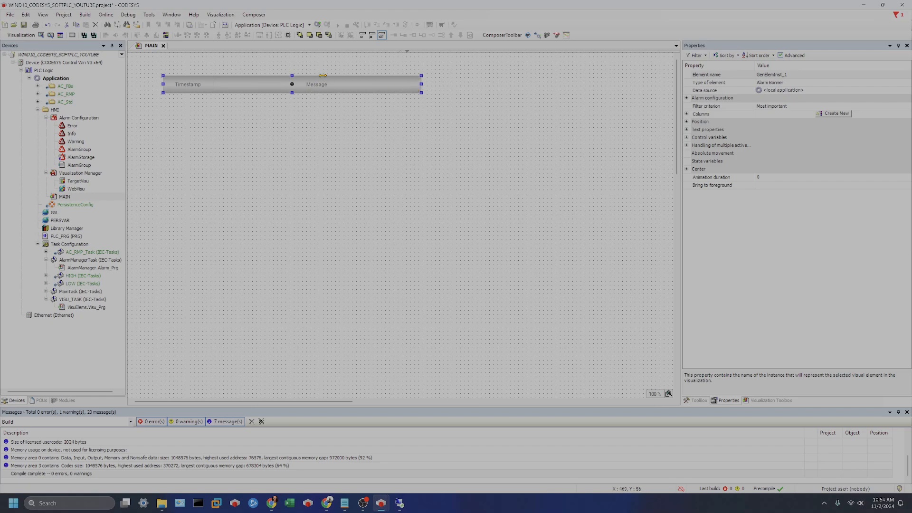
- Move the alarm banner to the canvas origin at X 0, Y 0 and stretch it to about 1246 wide by 41 high
drag(323, 75, 291, 56)
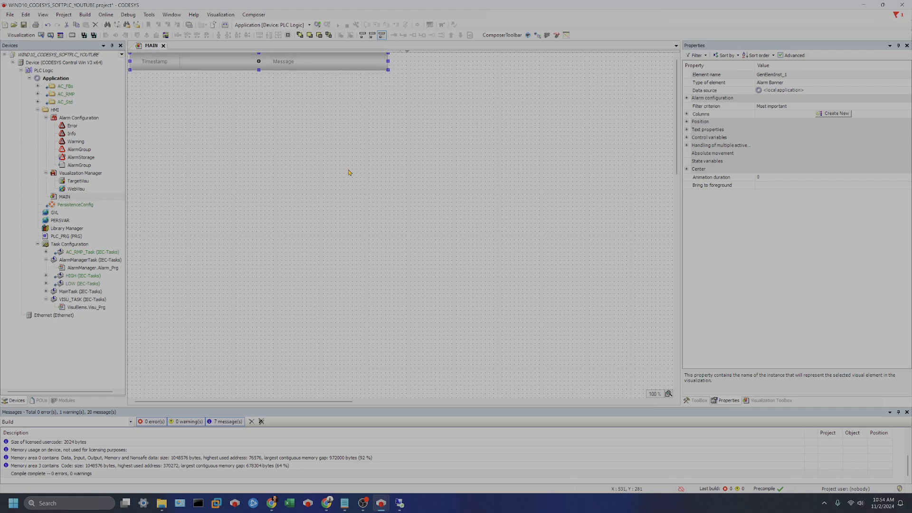
key(Left)
drag(382, 62, 379, 61)
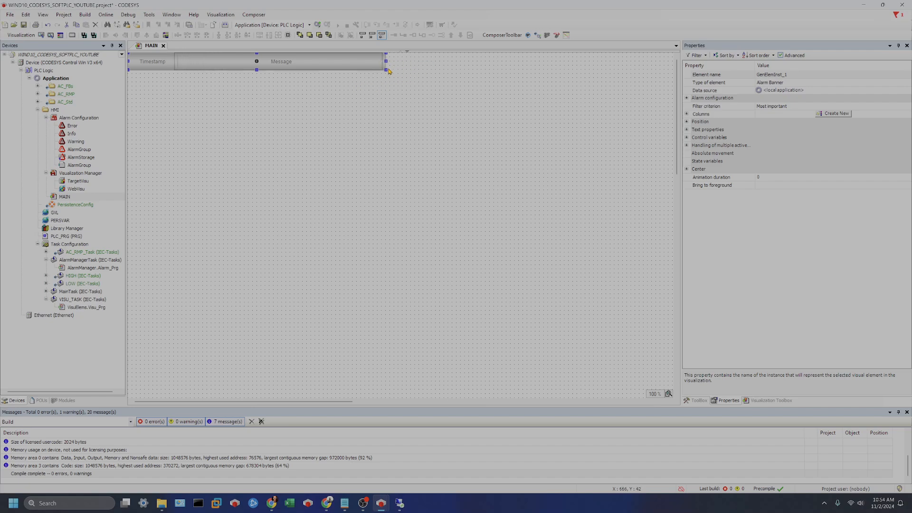
click(383, 62)
drag(385, 61, 647, 65)
drag(385, 59, 644, 67)
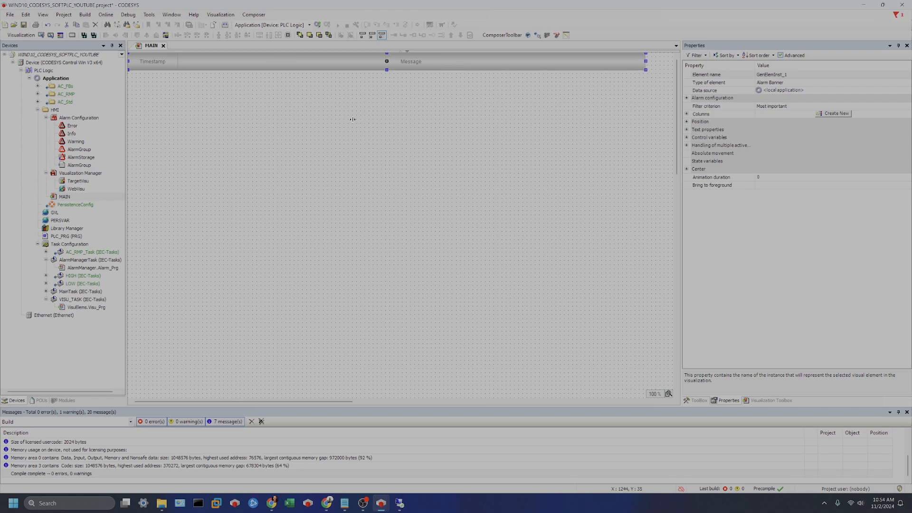
- Widen the alarm banner's Timestamp column slightly and reselect the banner
drag(184, 62, 199, 63)
drag(266, 156, 232, 111)
click(232, 113)
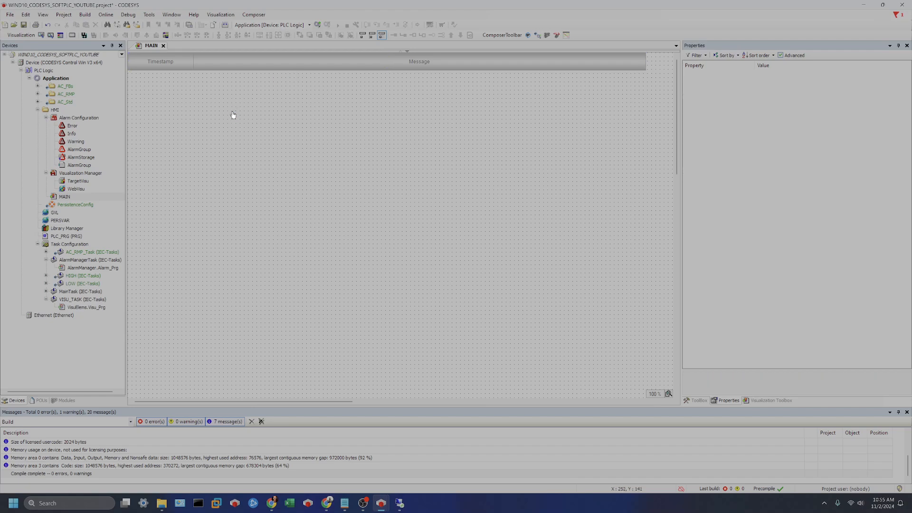
click(242, 64)
mouse_move(232, 111)
mouse_down()
mouse_move(231, 72)
mouse_move(383, 59)
mouse_up()
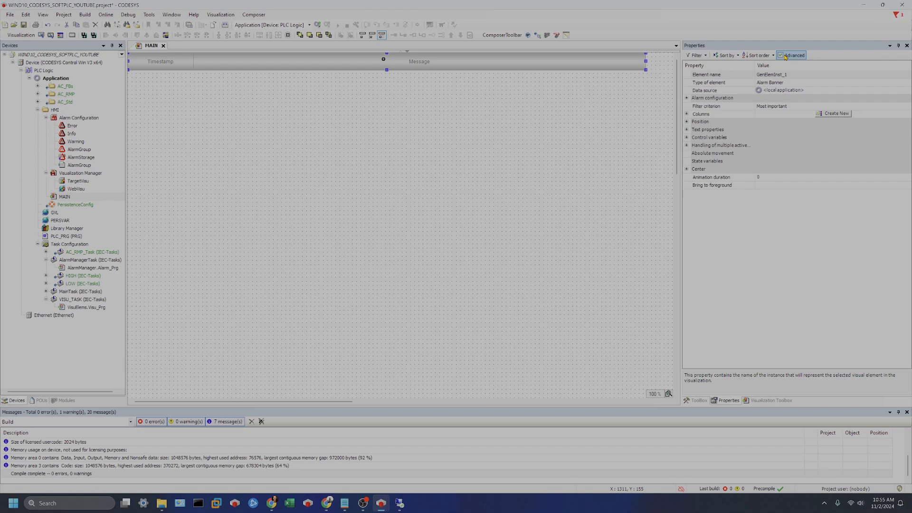
- Review the alarm banner's properties for alarm configuration, columns, position, text, control variables and handling of multiple active alarms
click(687, 98)
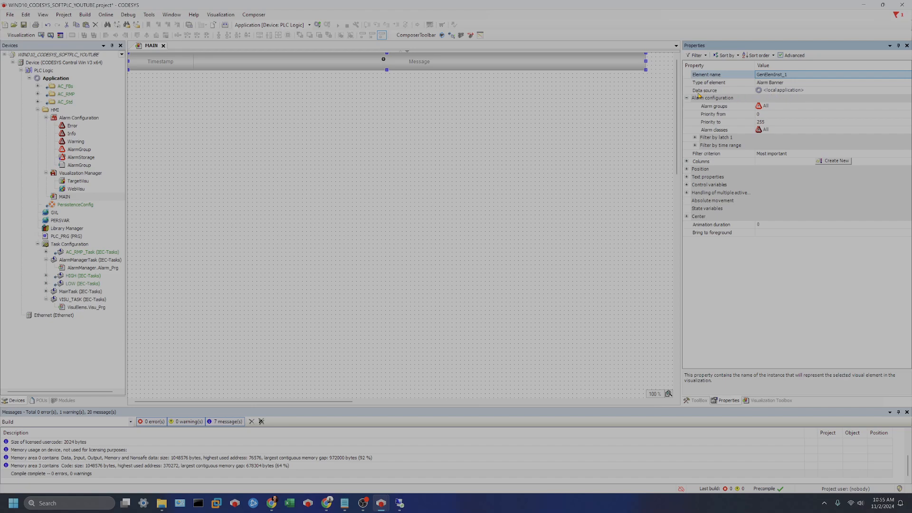
click(786, 93)
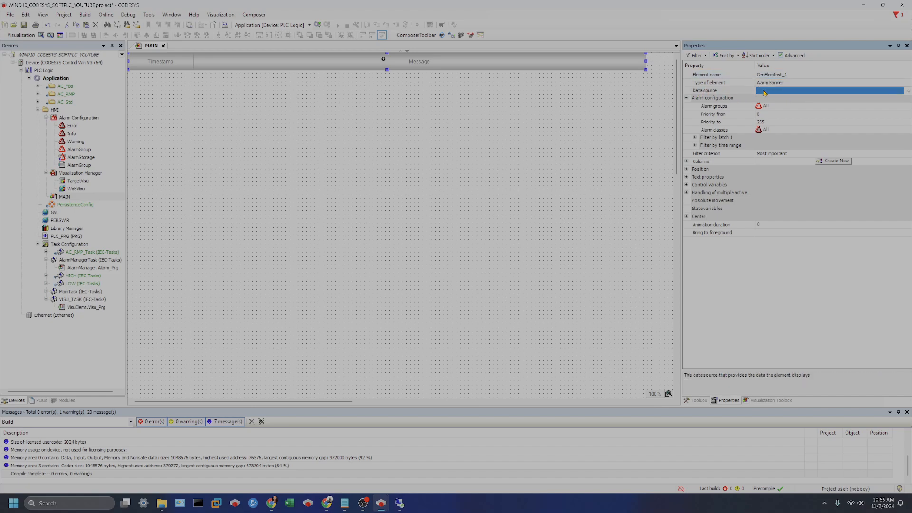
click(816, 107)
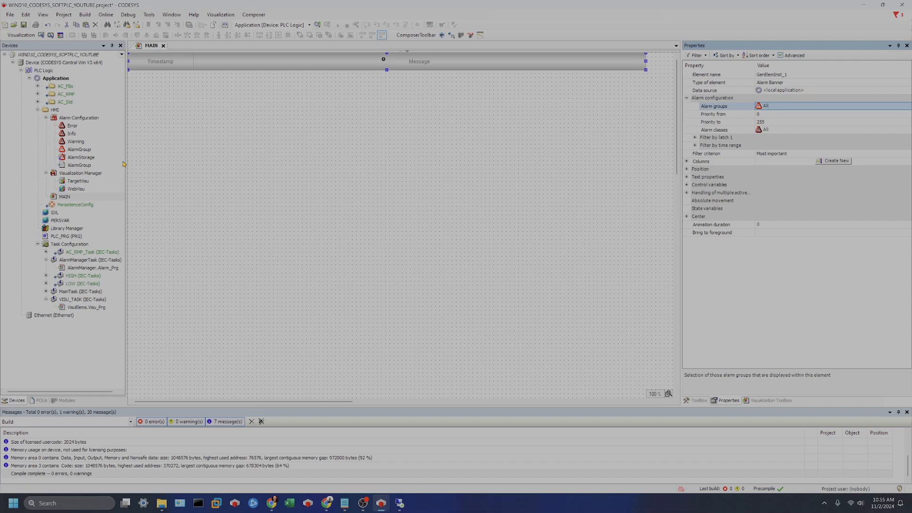
click(71, 120)
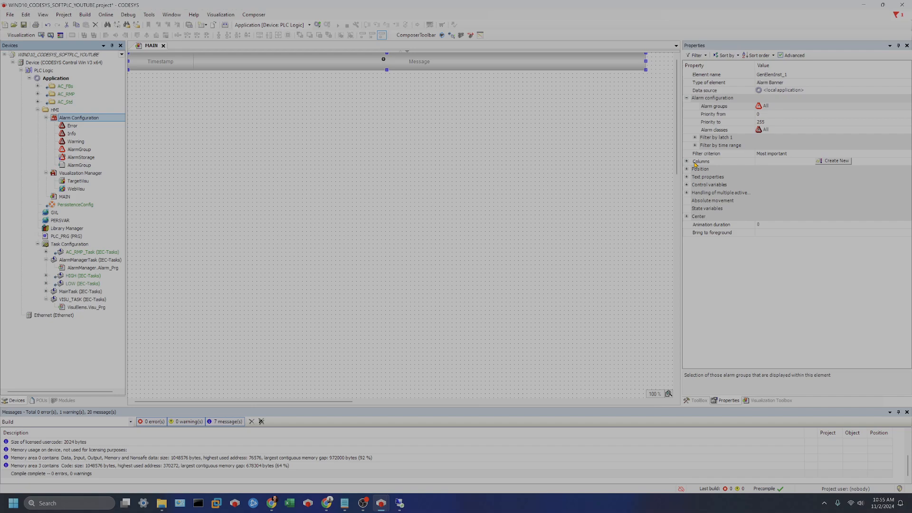
click(687, 169)
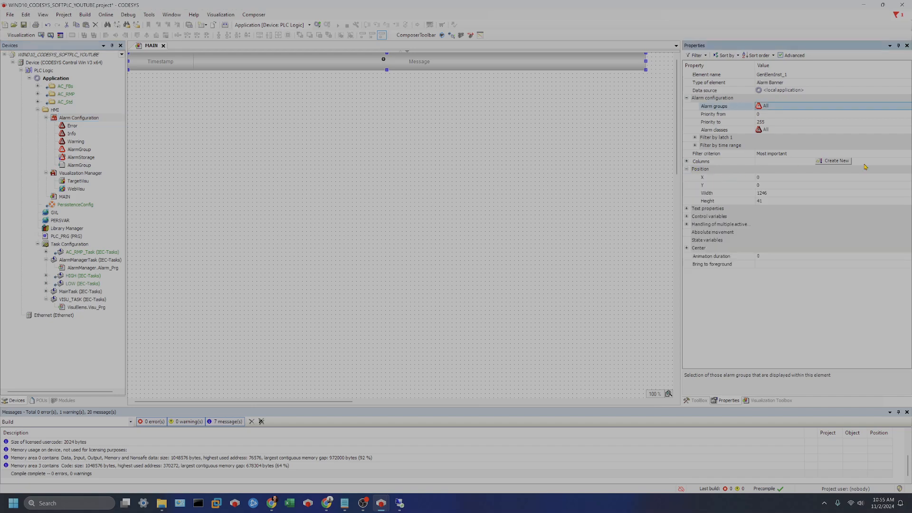
click(686, 161)
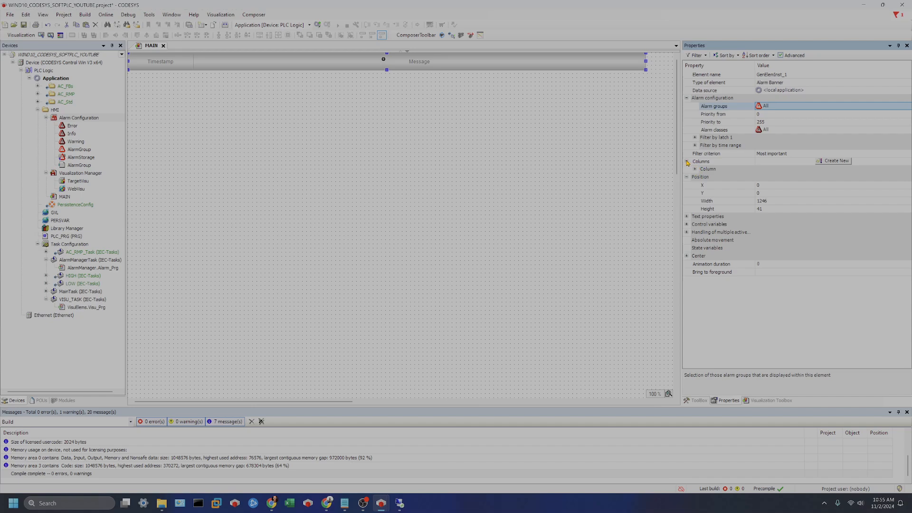
click(686, 162)
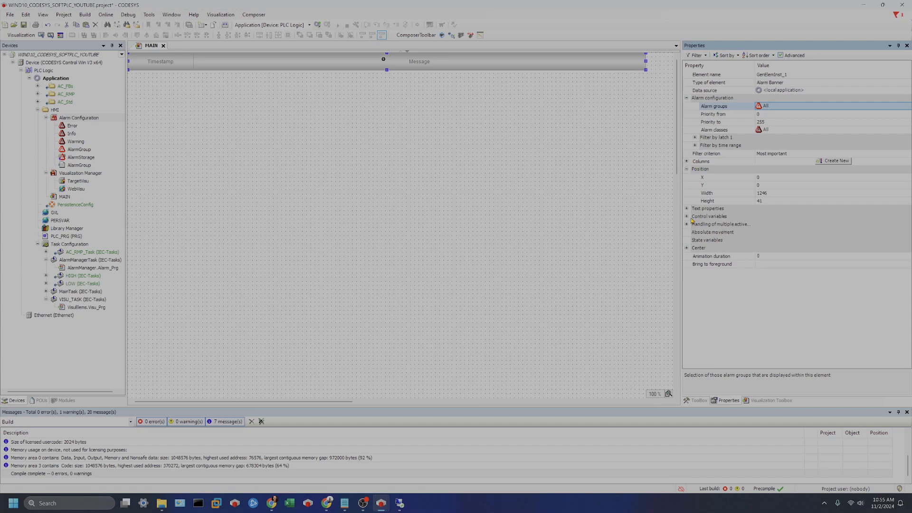
click(686, 208)
click(686, 233)
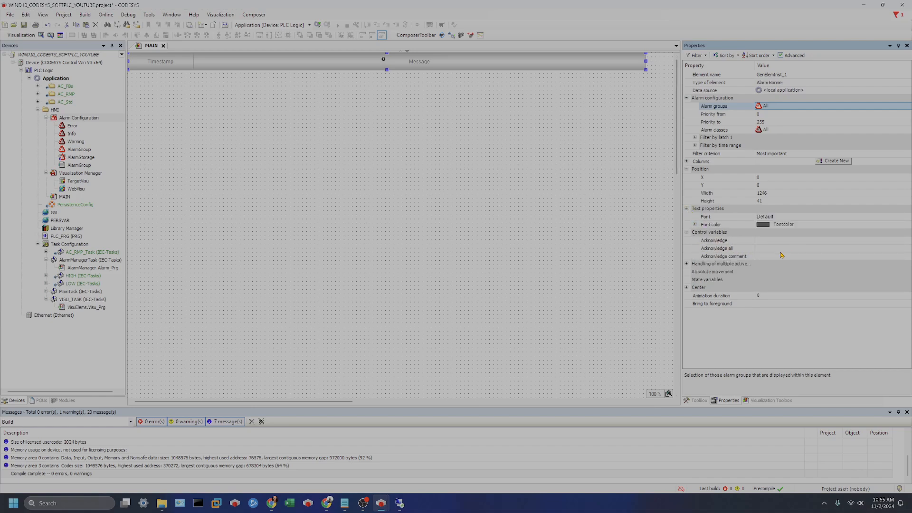
click(686, 263)
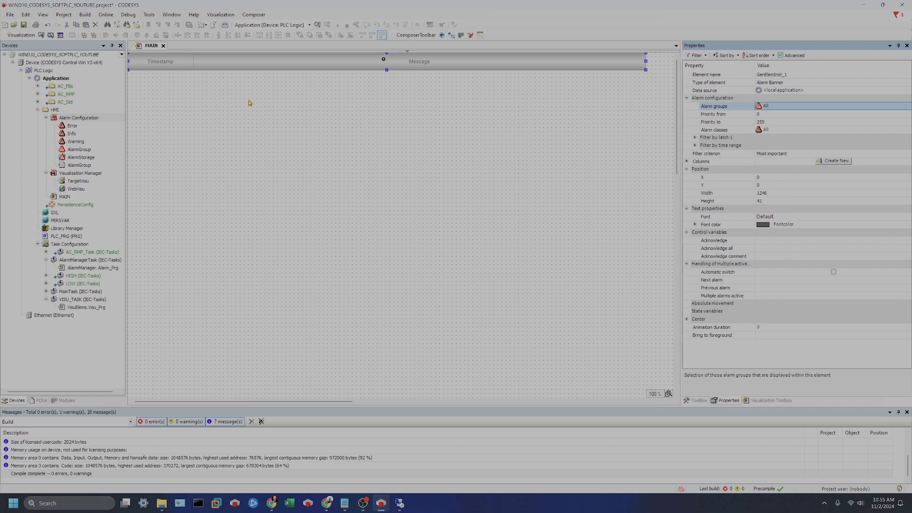
- Enable a background color for the MAIN visualization and set it to medium gray
click(287, 109)
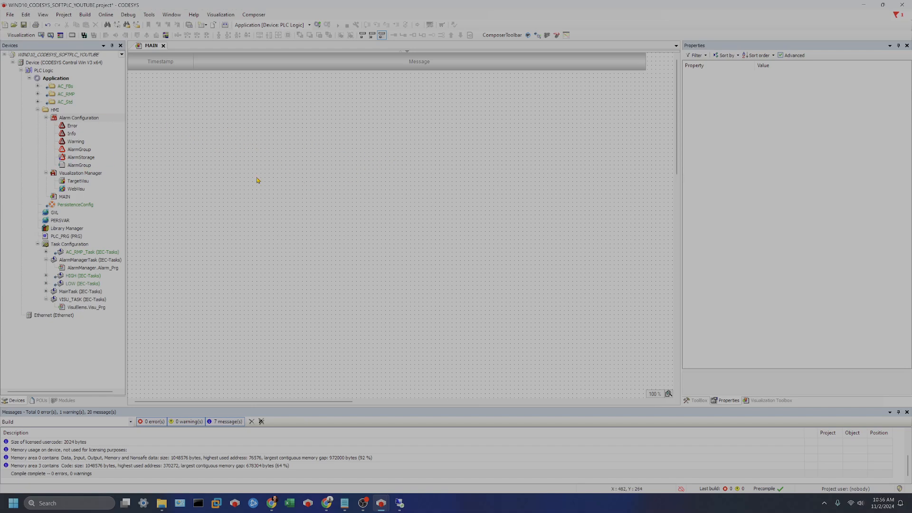
right_click(248, 140)
mouse_move(290, 147)
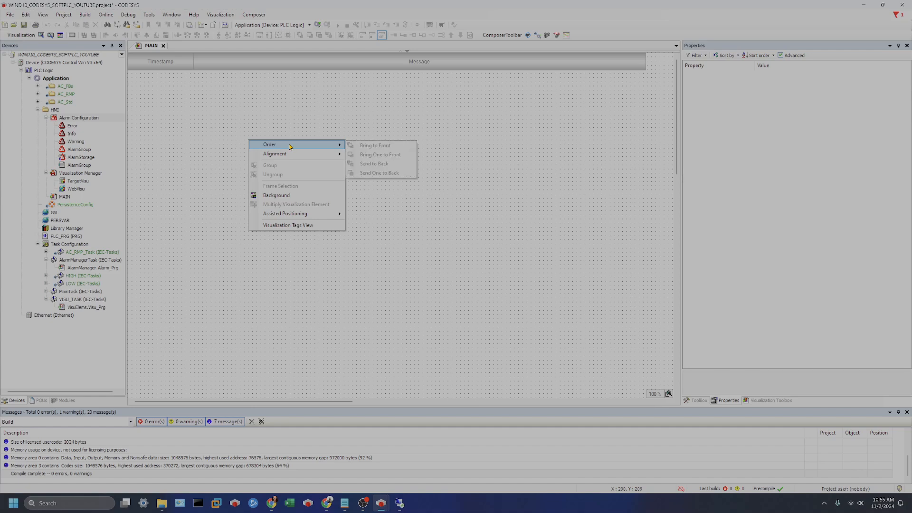
click(283, 195)
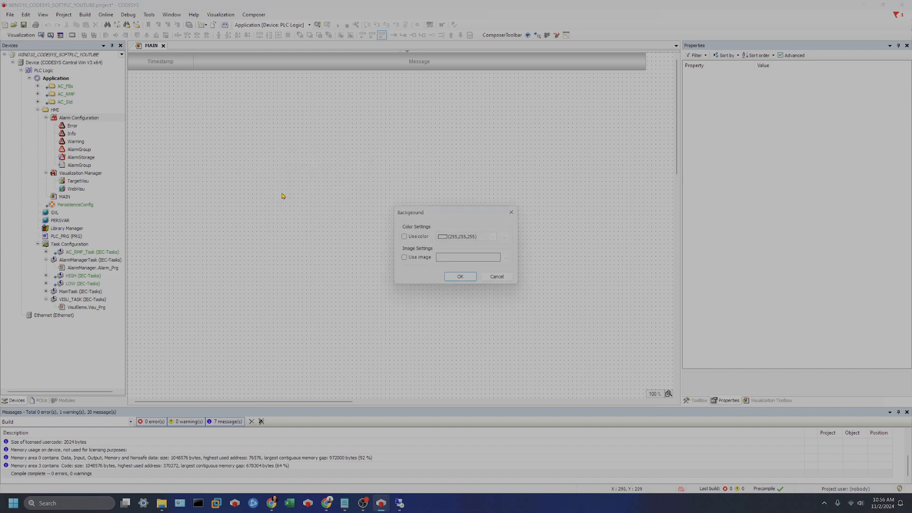
click(404, 236)
click(505, 237)
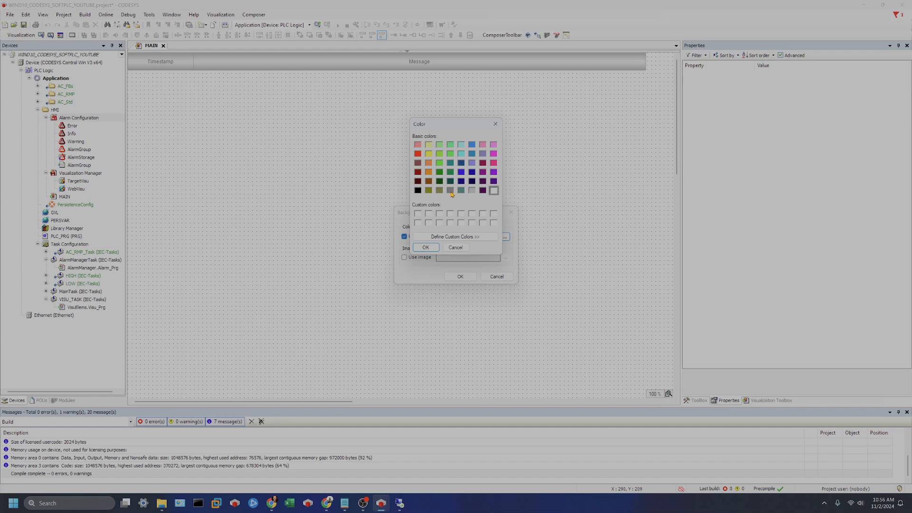
click(451, 192)
click(425, 247)
click(459, 276)
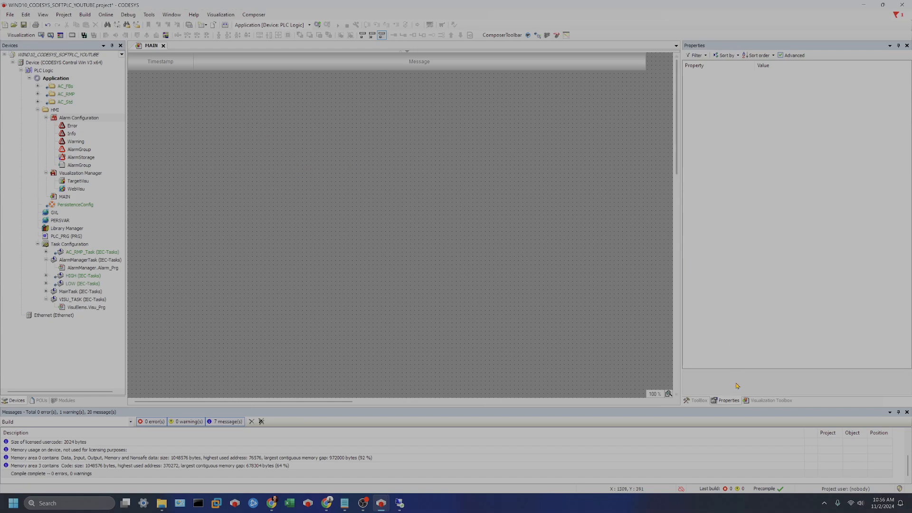
- Add a Button from the common controls below the alarm banner at about X 41, Y 206, sized about 125 by 105
click(774, 402)
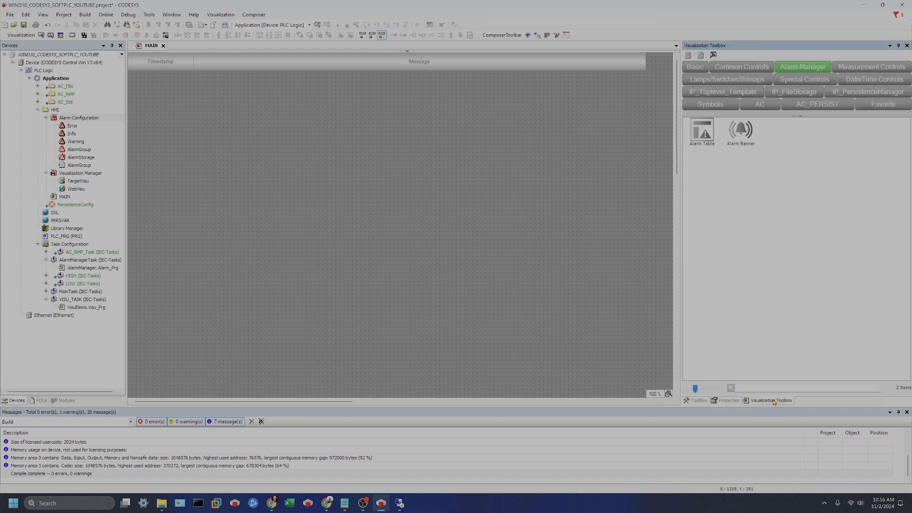
click(744, 68)
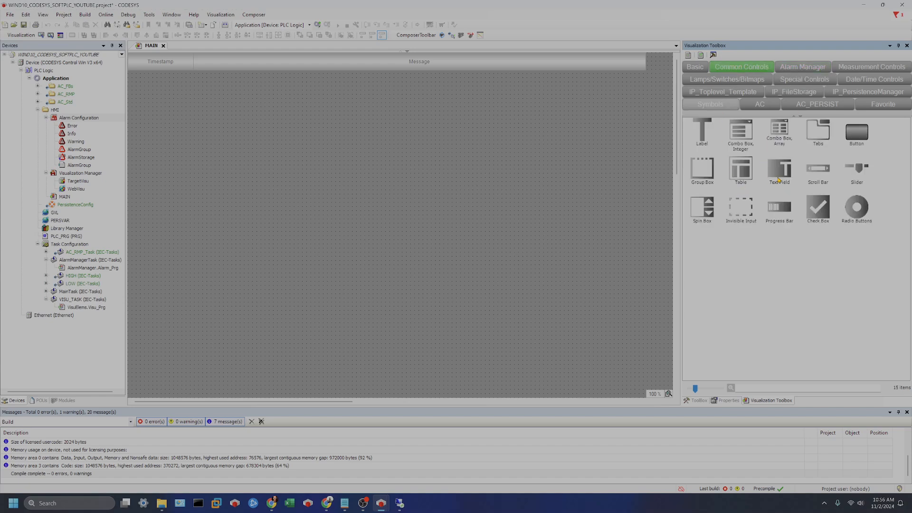
click(863, 142)
drag(860, 129, 666, 214)
drag(198, 141, 197, 159)
click(264, 195)
click(179, 173)
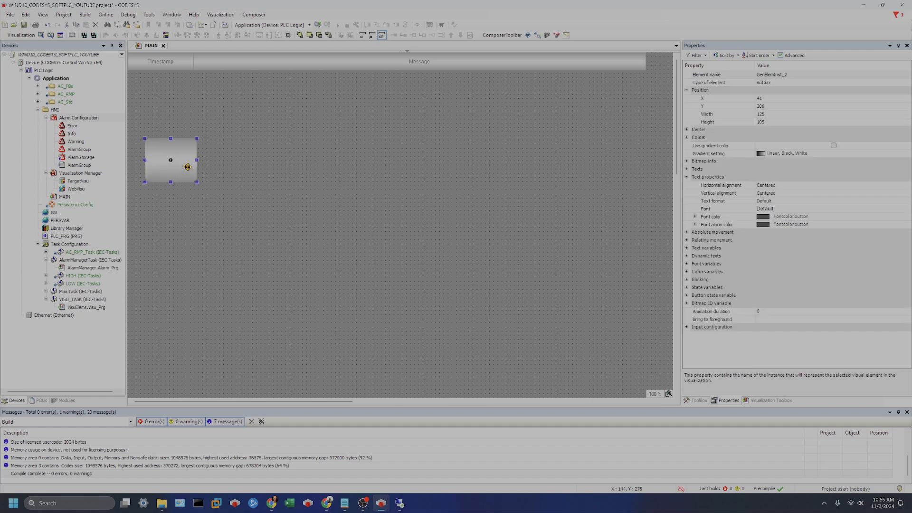
- Examine the button's color, text variable, blinking and input configuration properties, including Toggle, Tap and the actions available for OnMouseUp
click(687, 137)
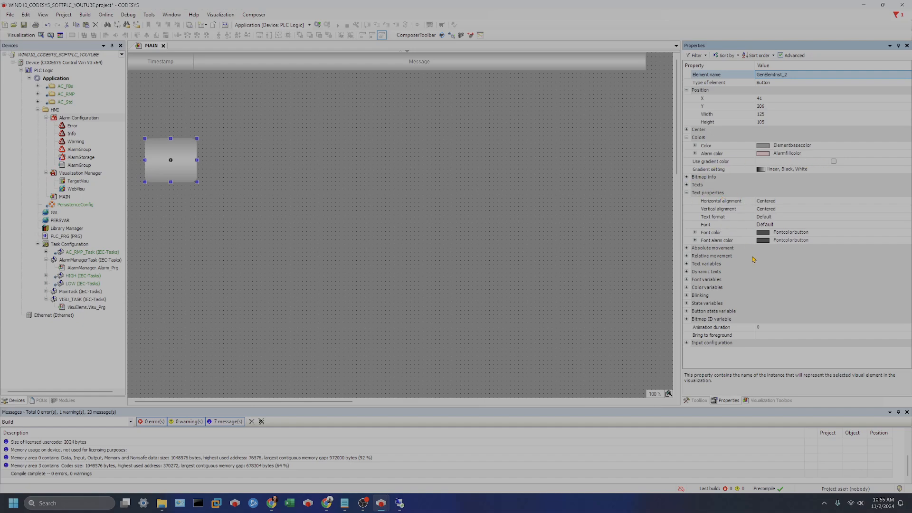
click(687, 264)
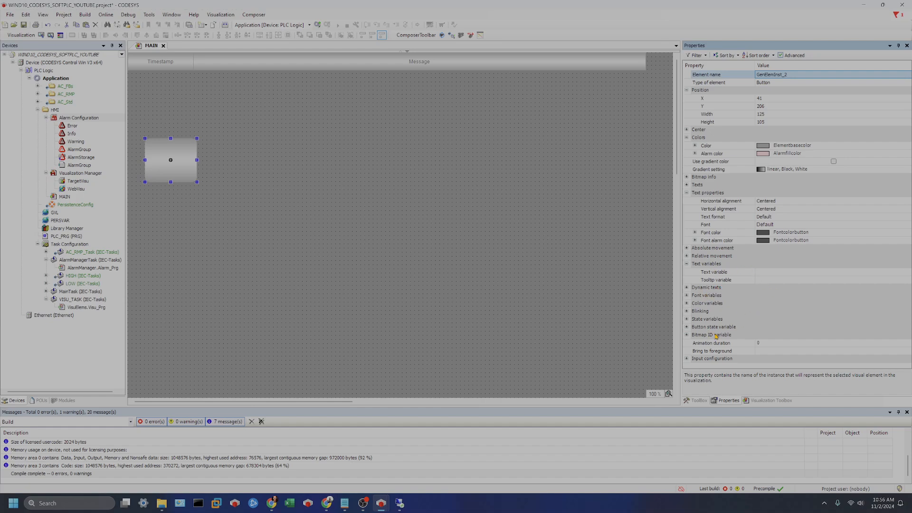
click(686, 311)
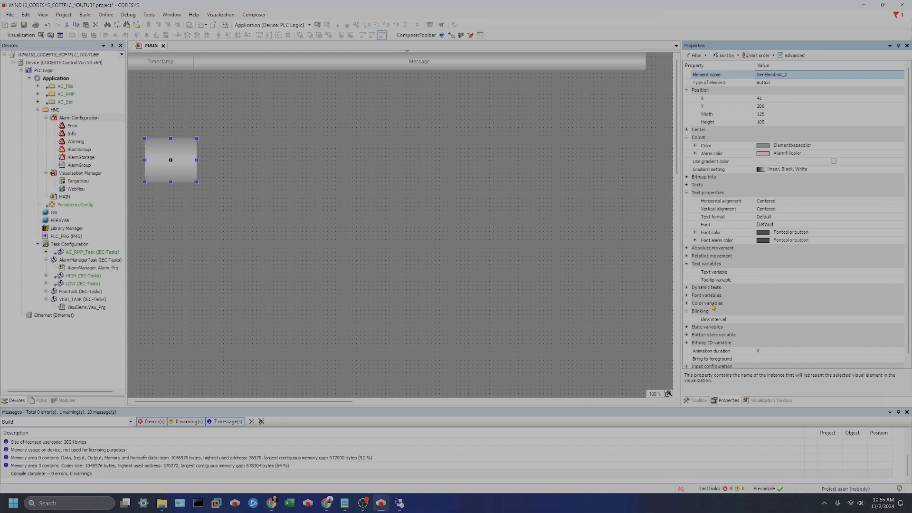
scroll(741, 301, down, 1)
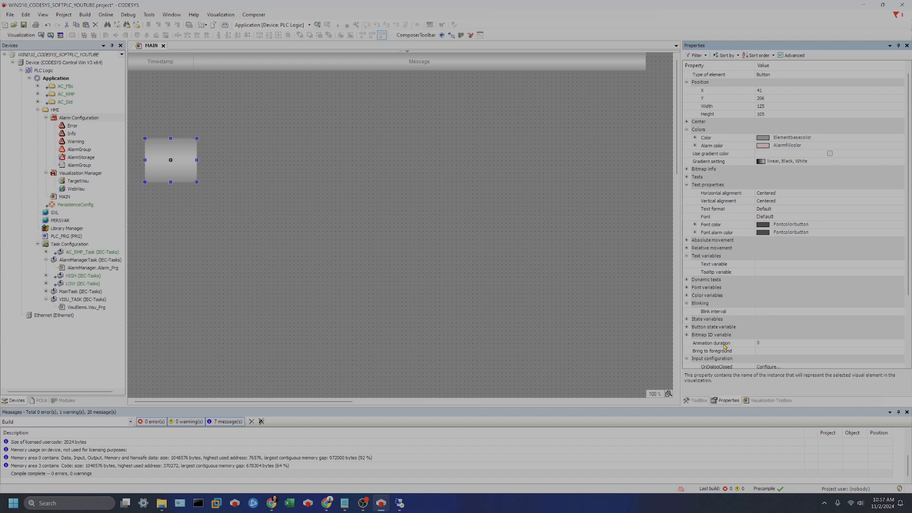
click(686, 359)
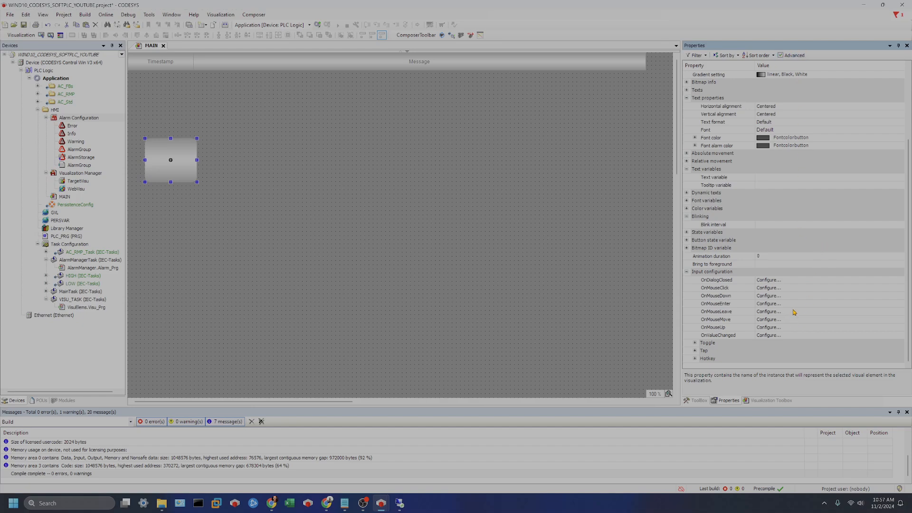
click(695, 342)
scroll(750, 334, down, 1)
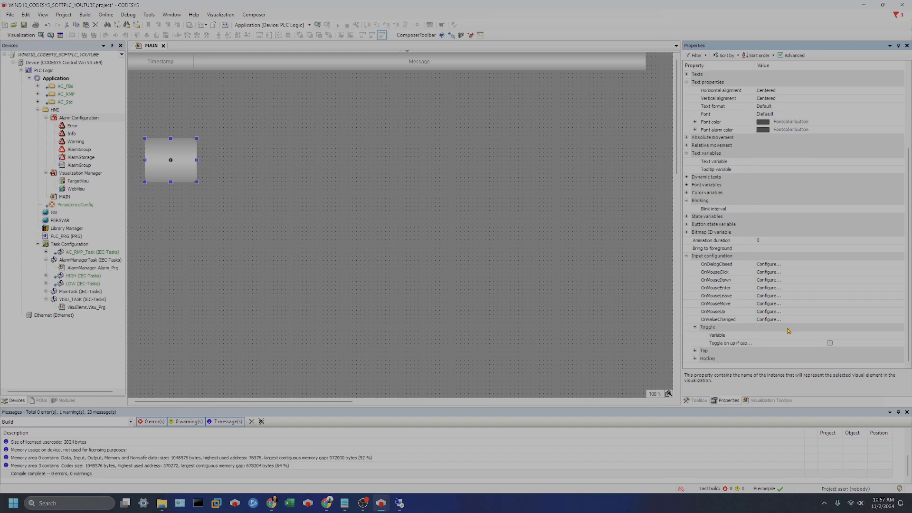
click(695, 350)
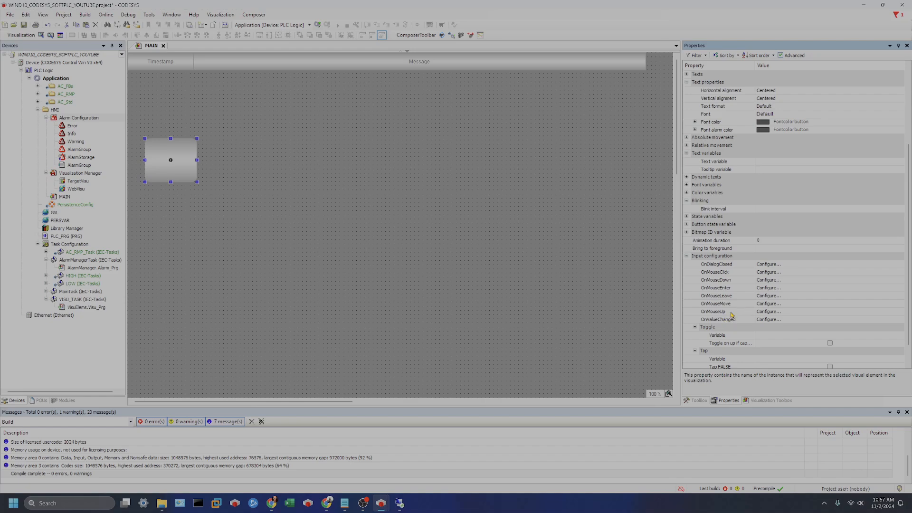
click(806, 313)
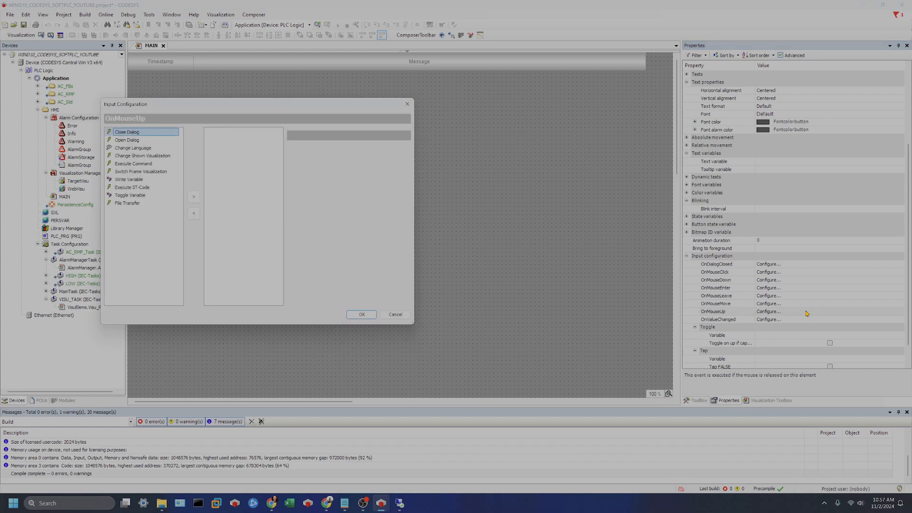
click(132, 180)
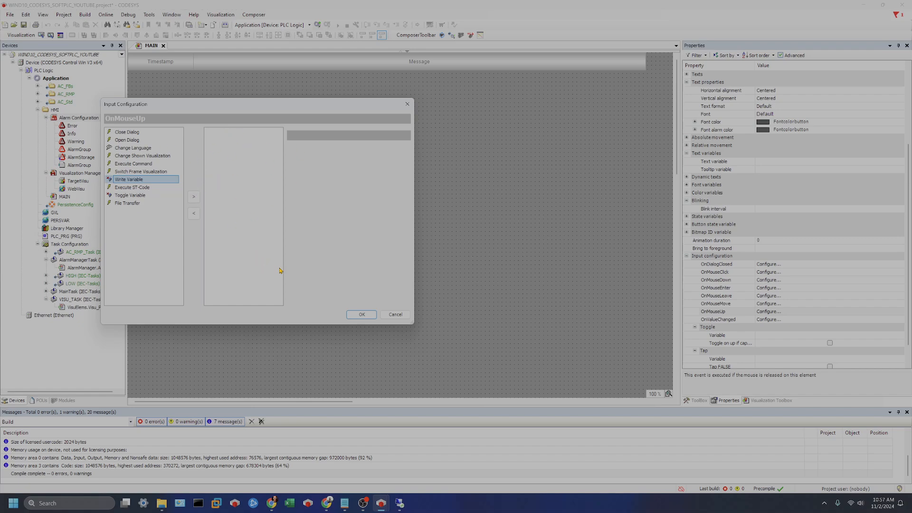
click(399, 314)
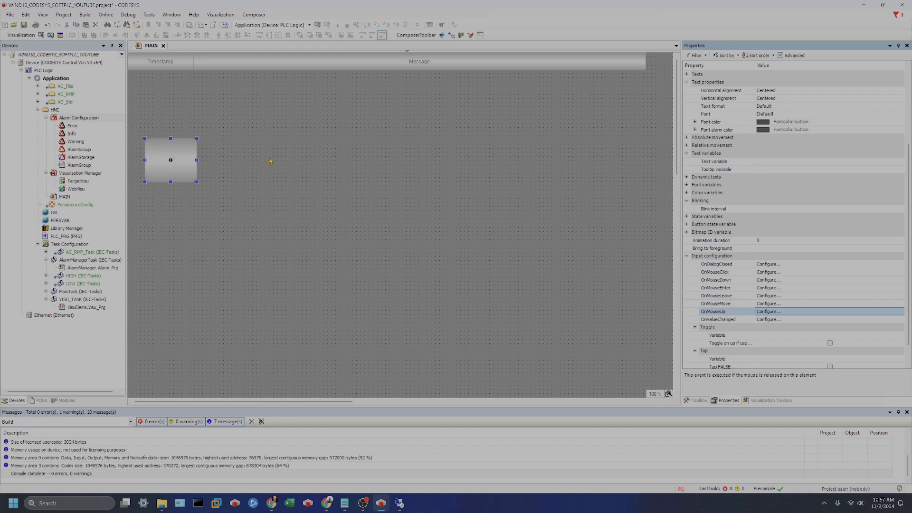
- Set the button's text to START
scroll(755, 225, up, 5)
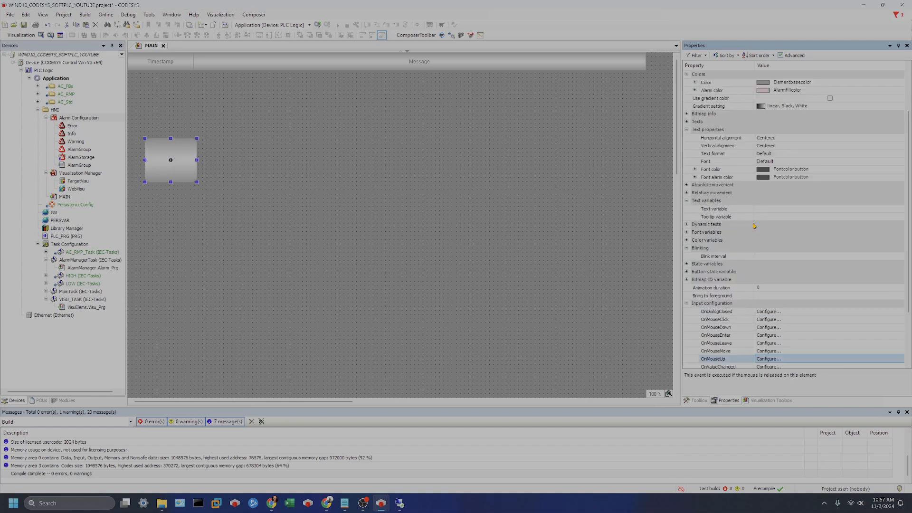
click(687, 185)
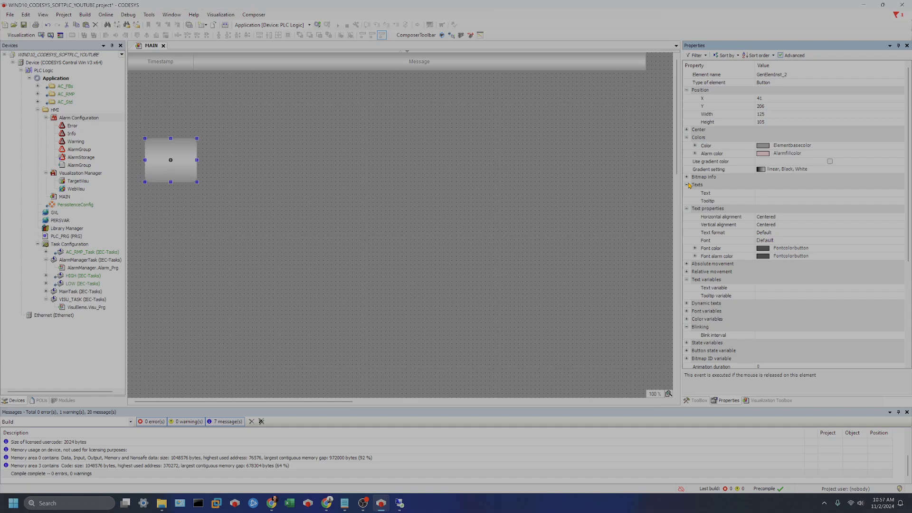
click(774, 193)
click(774, 195)
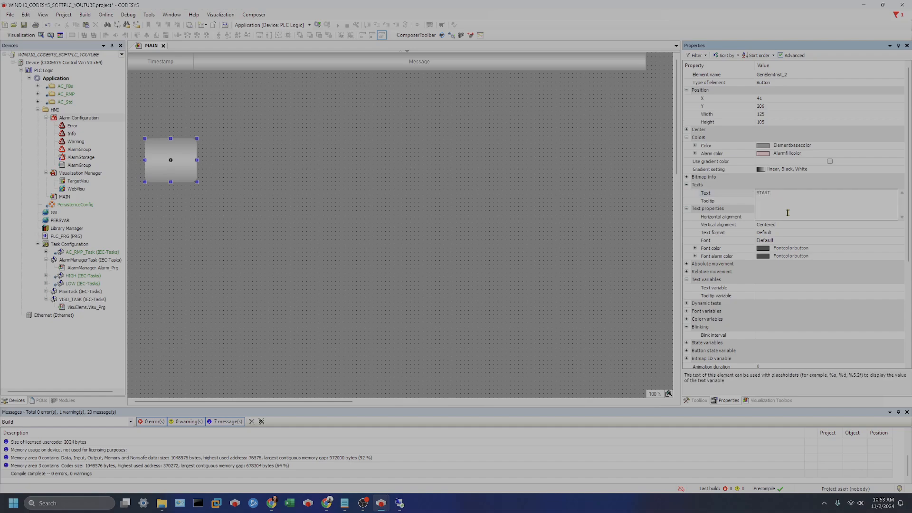
text(START)
key(Return)
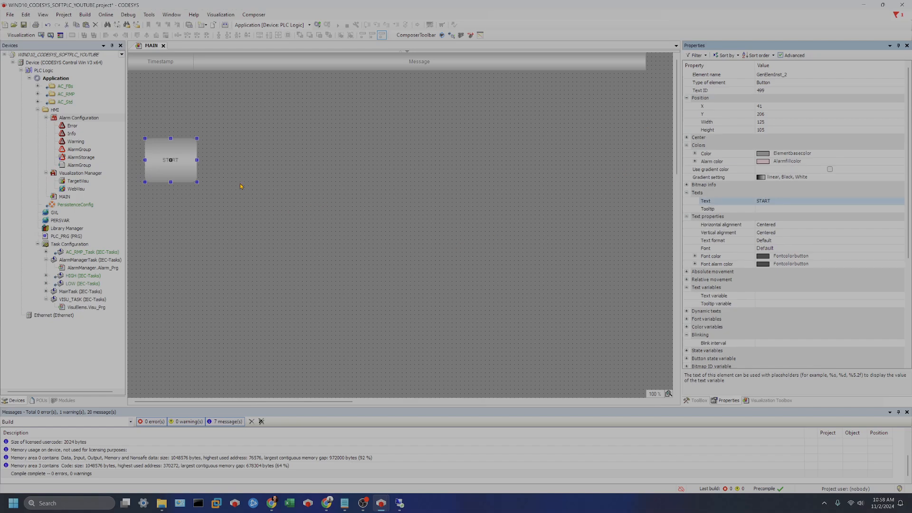
- Assign the START variable as the button's Tap variable in its input configuration
scroll(845, 290, down, 7)
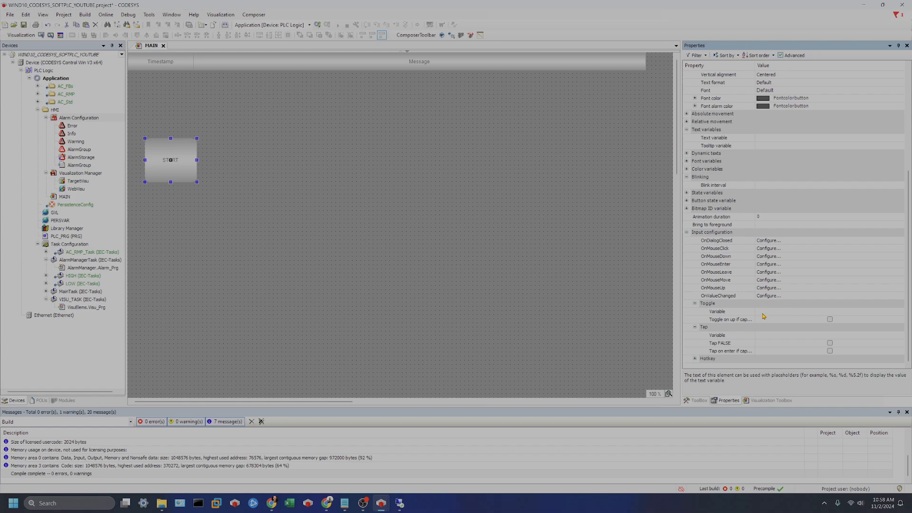
click(774, 335)
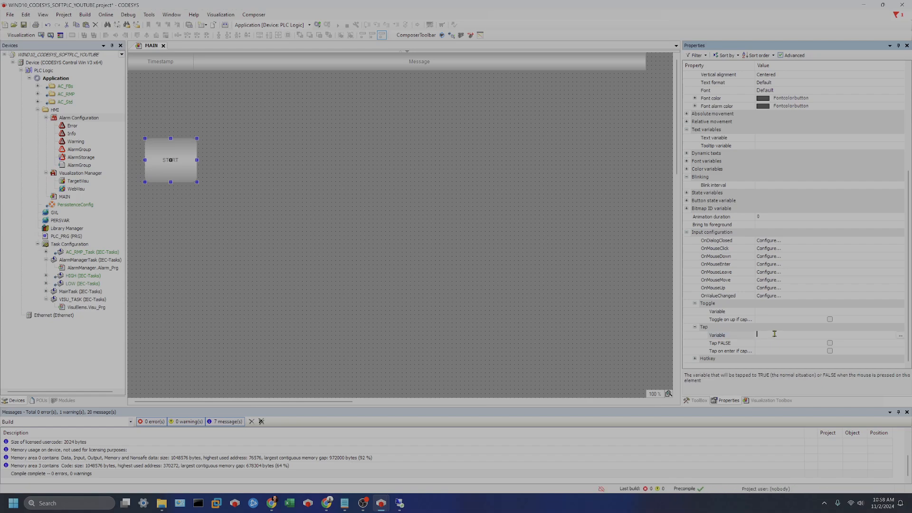
text(ST)
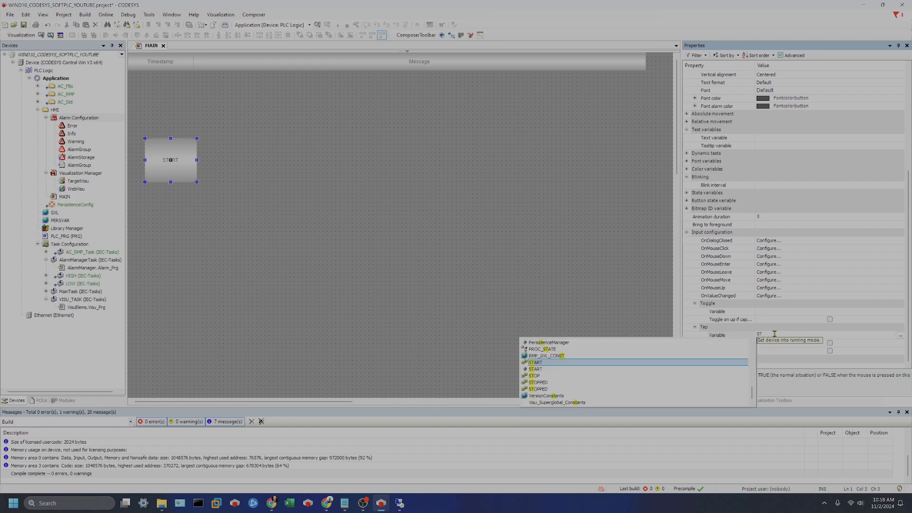
key(Down)
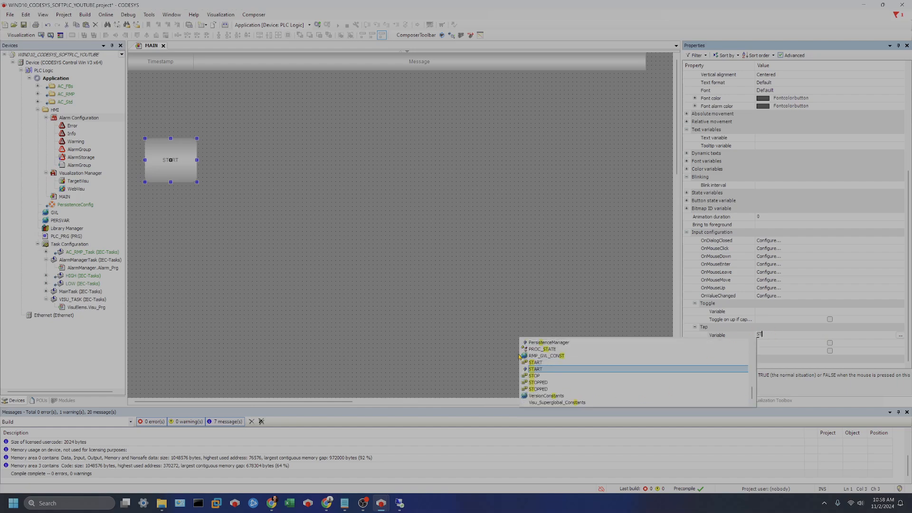
click(543, 370)
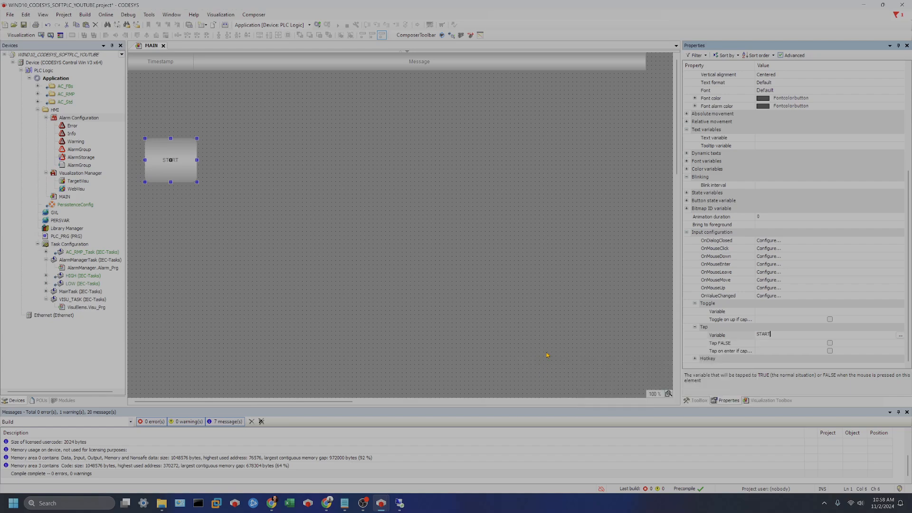
key(Return)
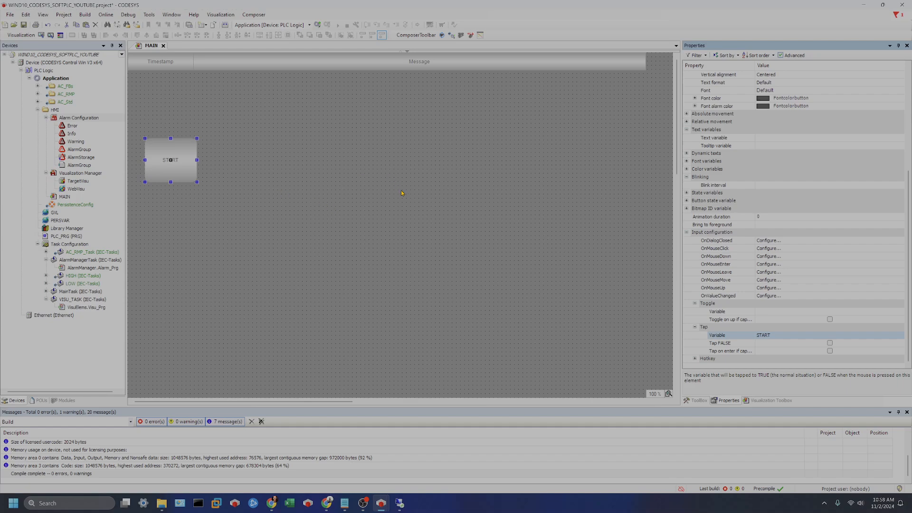
- Save the project and move the START button up and slightly left, closer to the alarm banner
click(24, 26)
drag(181, 171, 170, 131)
click(259, 141)
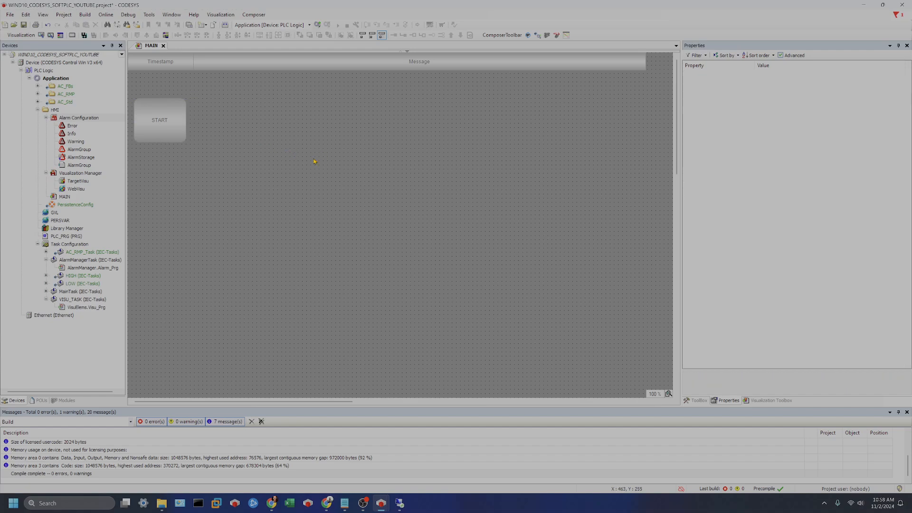
- Add a Lamp to the right of the START button at about X 195, Y 115, sized about 89 by 88
click(780, 400)
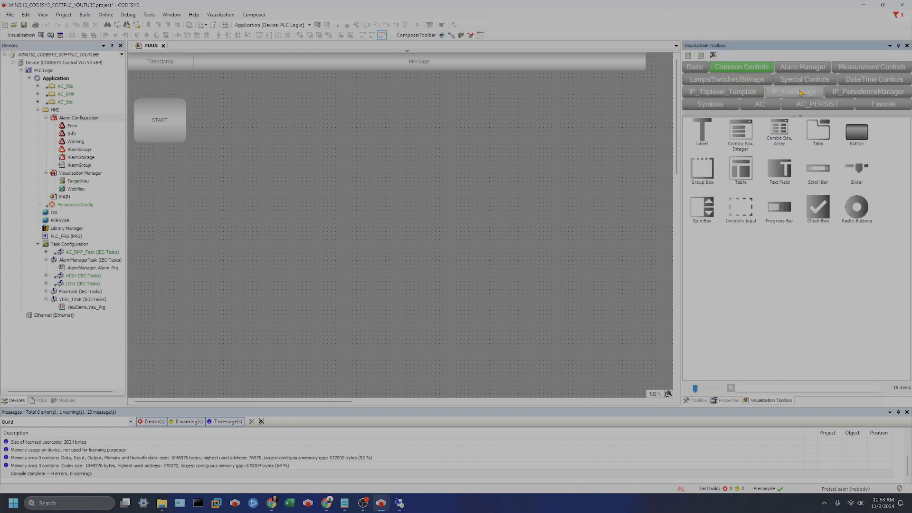
click(727, 80)
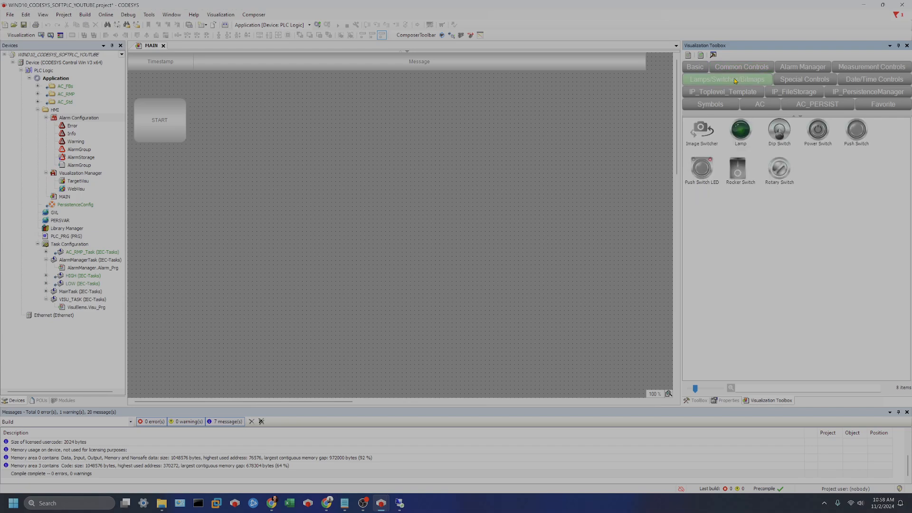
drag(744, 136, 475, 125)
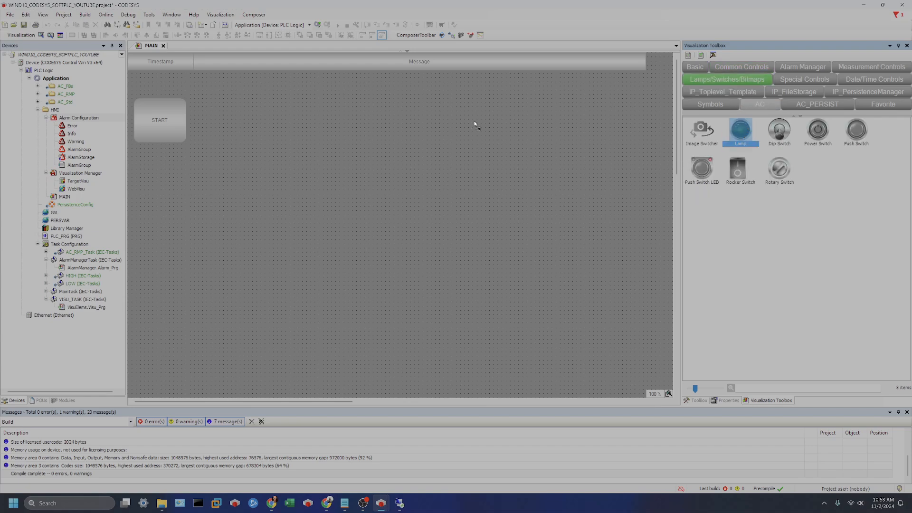
drag(235, 124, 208, 101)
click(336, 154)
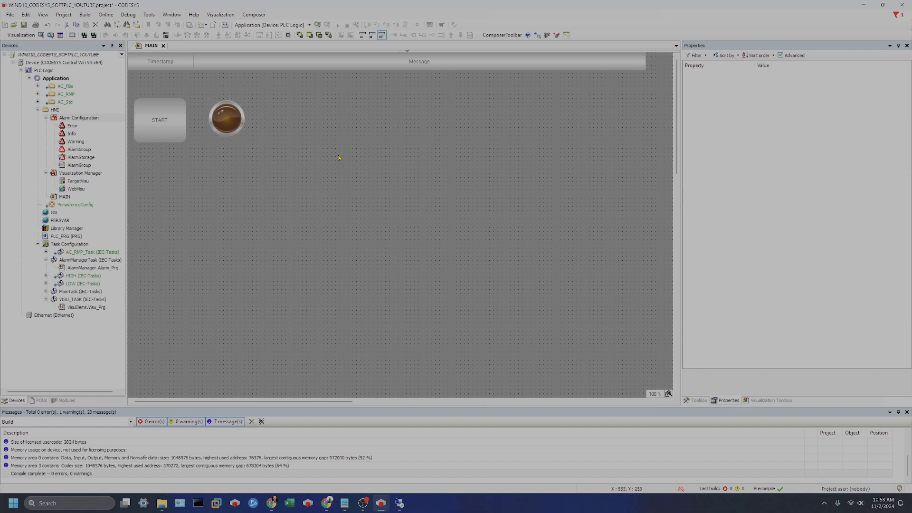
- Link the lamp beside the START button to the MOTOR_RUNNING variable
click(233, 135)
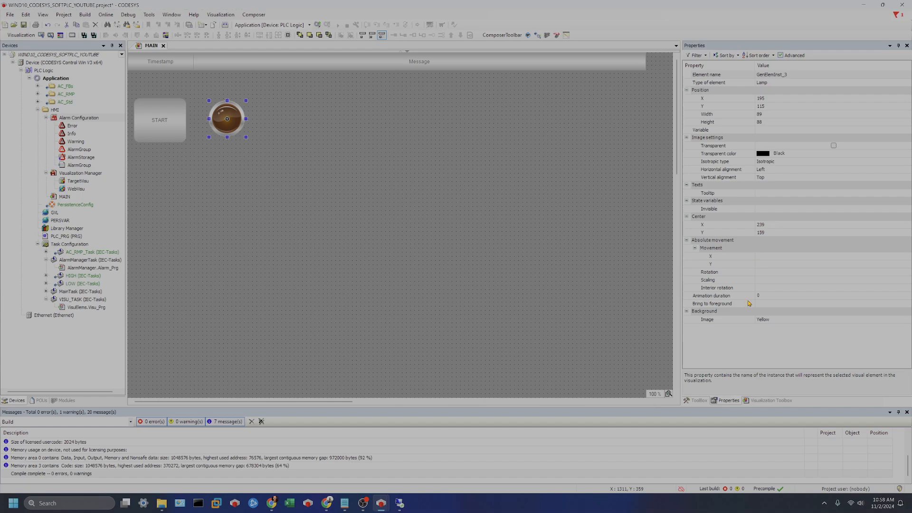
click(769, 130)
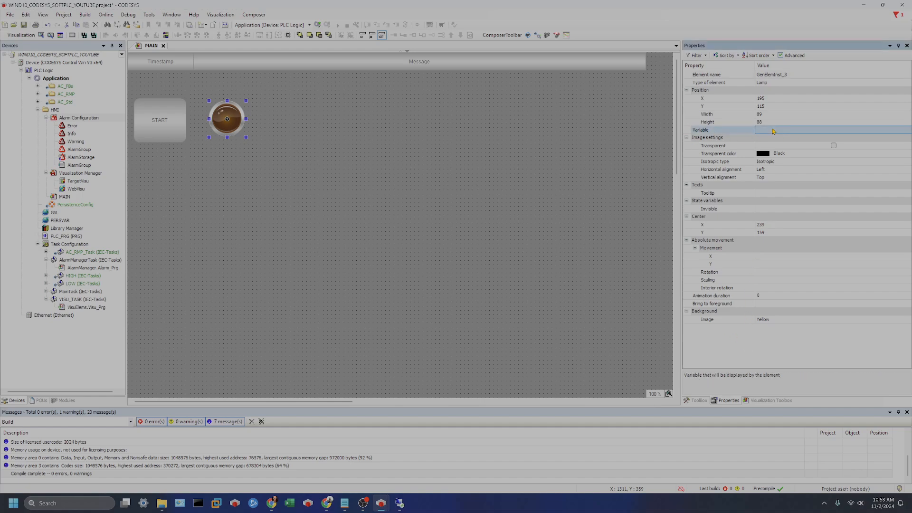
text(MO)
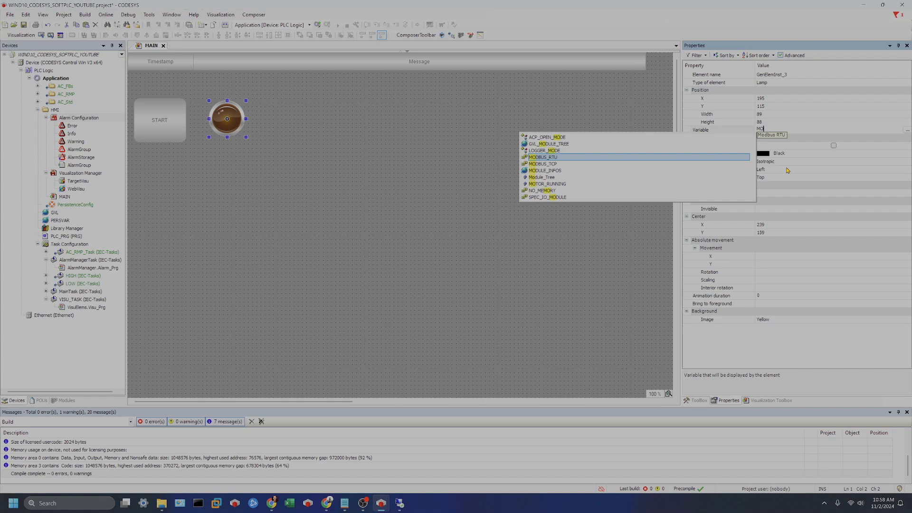
key(Down)
key(Down)
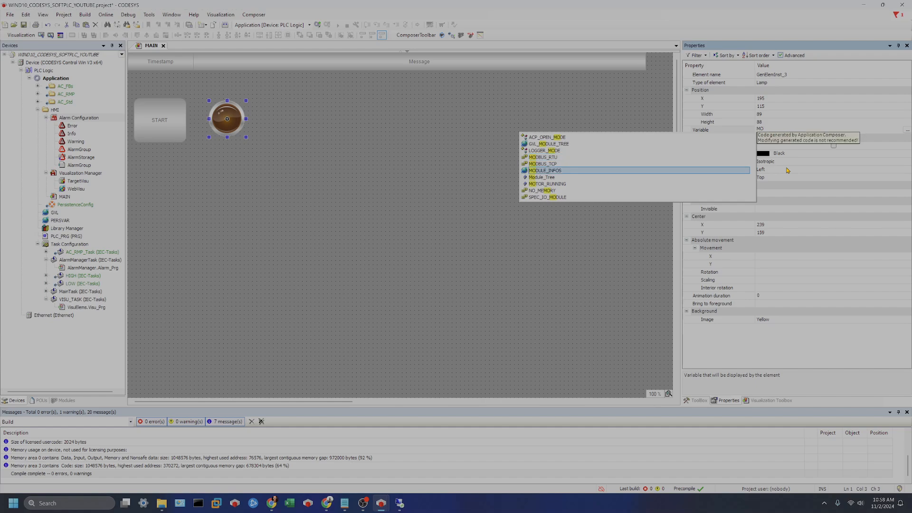
key(Down)
key(Down)
key(Return)
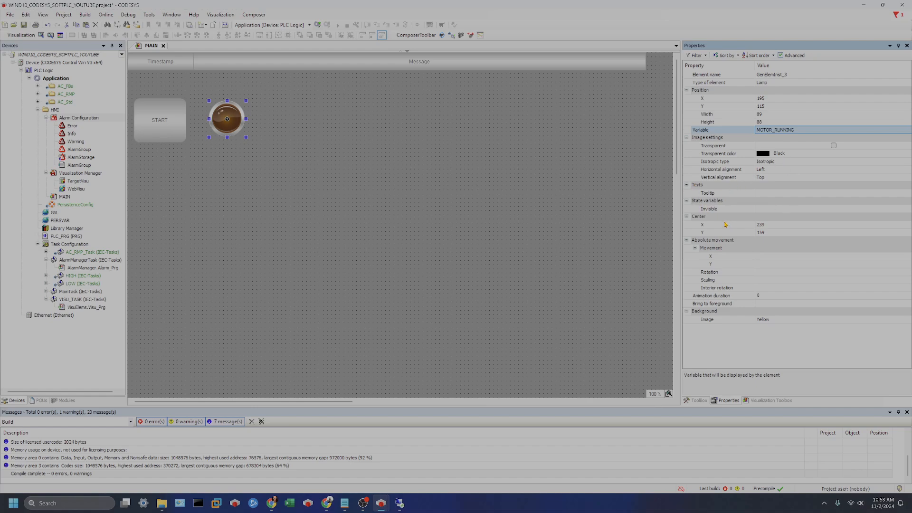
- Choose Yellow as the lamp's background image and nudge the lamp slightly down to line up with the START button
click(782, 321)
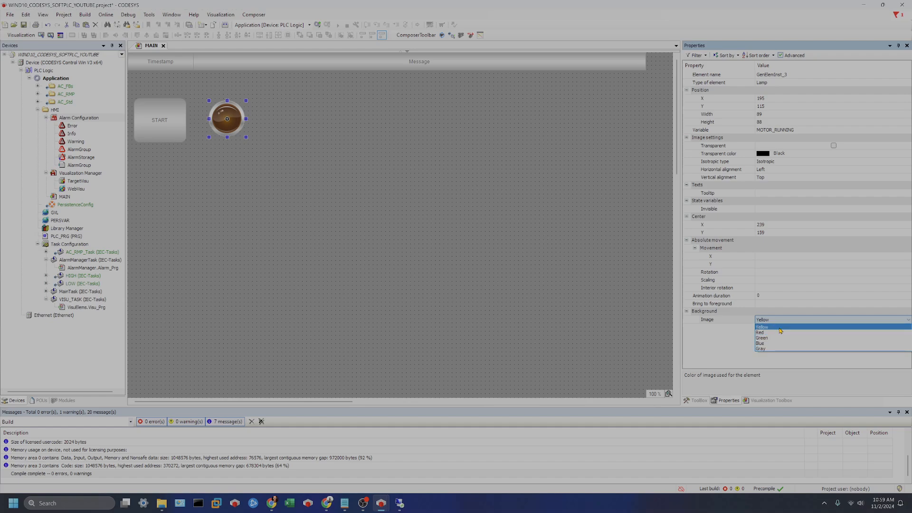
click(780, 330)
click(433, 235)
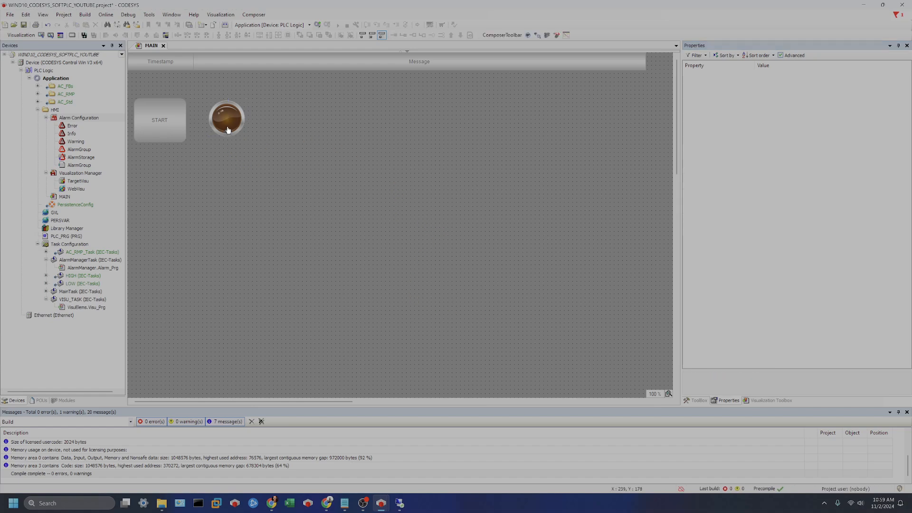
drag(228, 130, 228, 132)
click(329, 143)
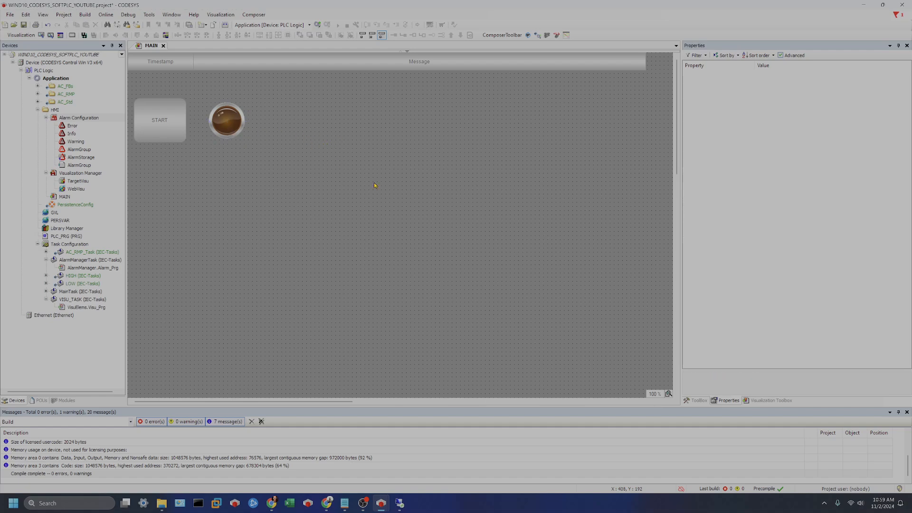
- Add a second Lamp to the right of the first one at about X 355, Y 140, sized about 50 by 60
click(768, 401)
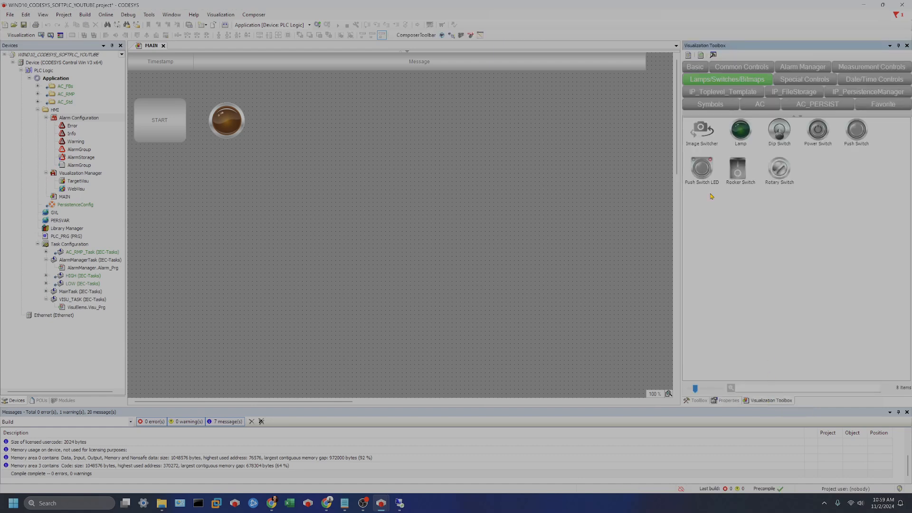
drag(741, 130, 276, 110)
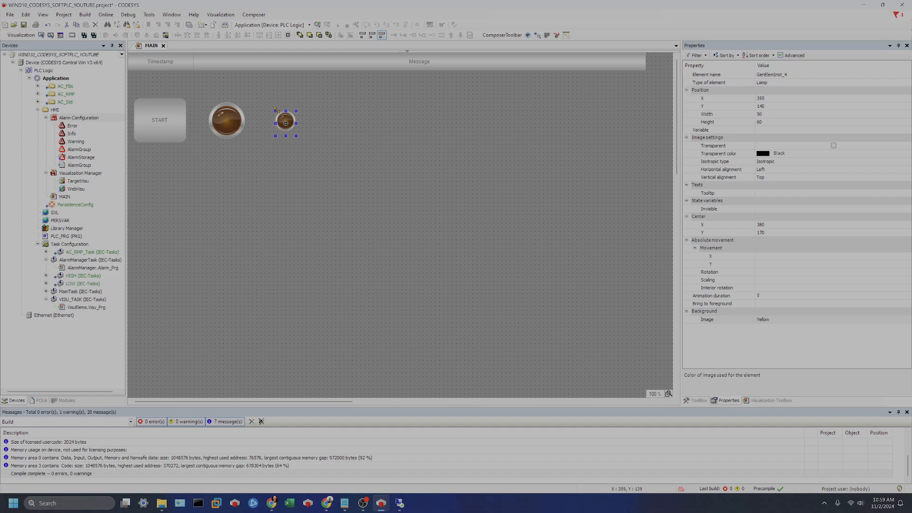
- Link the small lamp at the right of the MAIN visualization to the option_1 variable
click(338, 139)
click(287, 125)
click(785, 129)
text(OP)
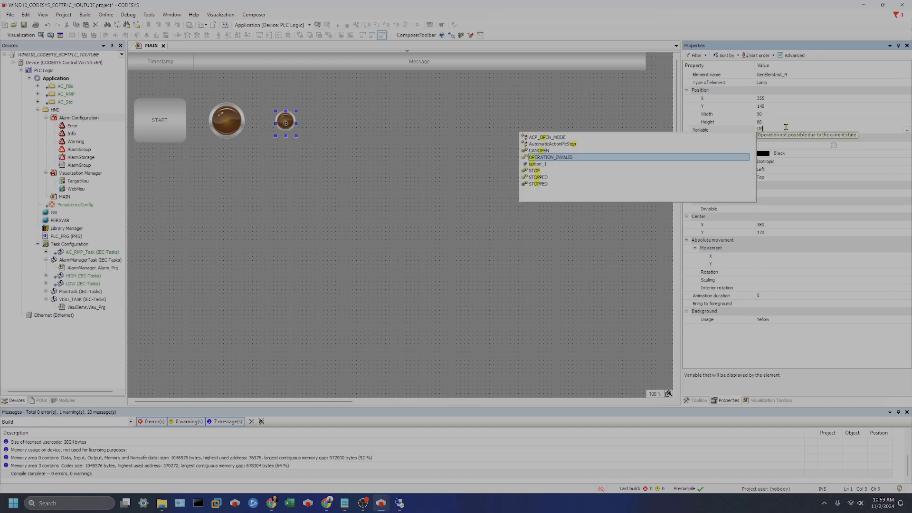
key(Down)
key(Return)
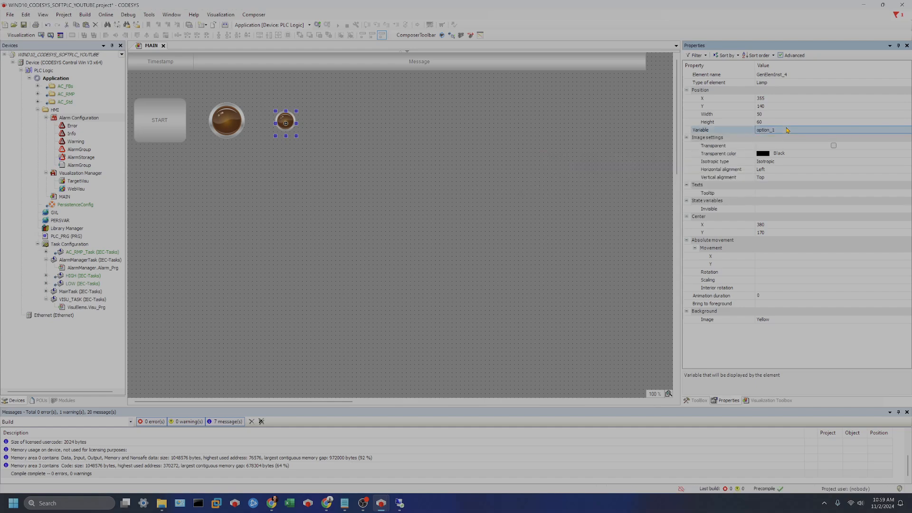
- Choose Green as the background image of the small lamp linked to option_1
click(779, 319)
click(779, 319)
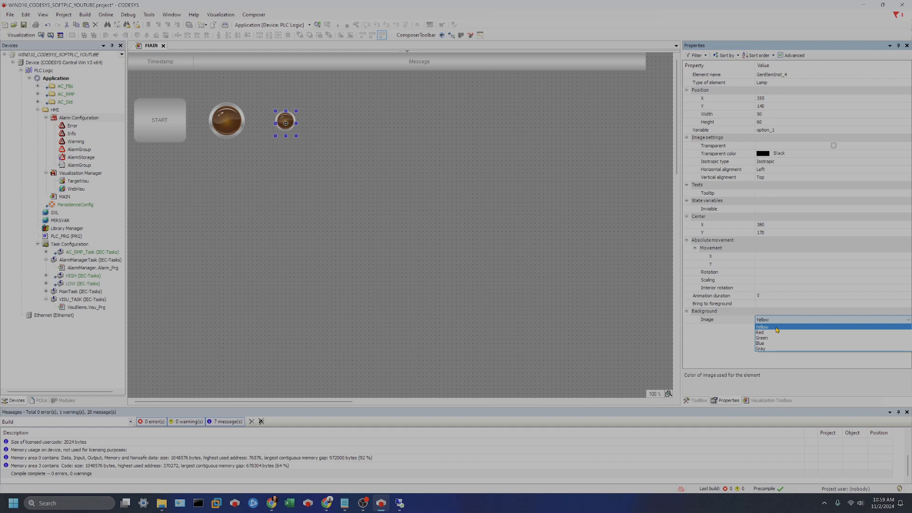
click(775, 338)
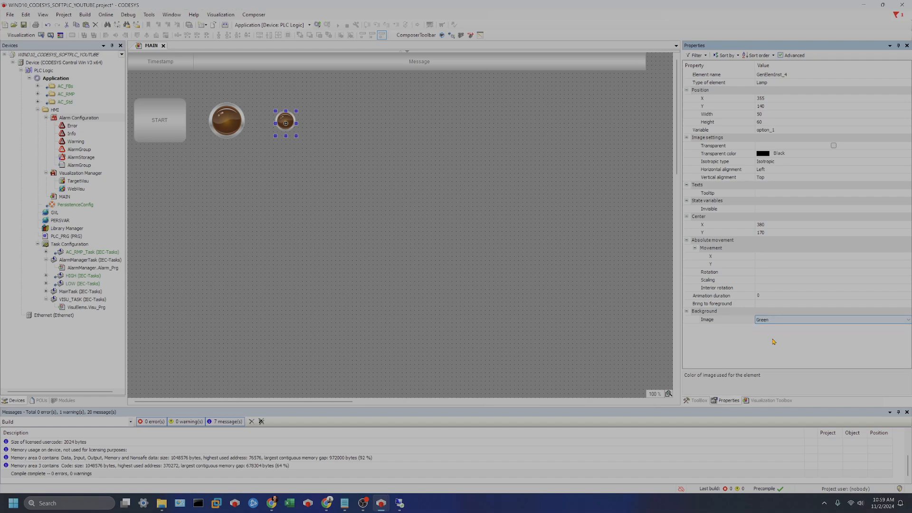
click(577, 239)
- Add a Label above the green lamp at about X 330, Y 92, with the text OPTION ON
click(779, 402)
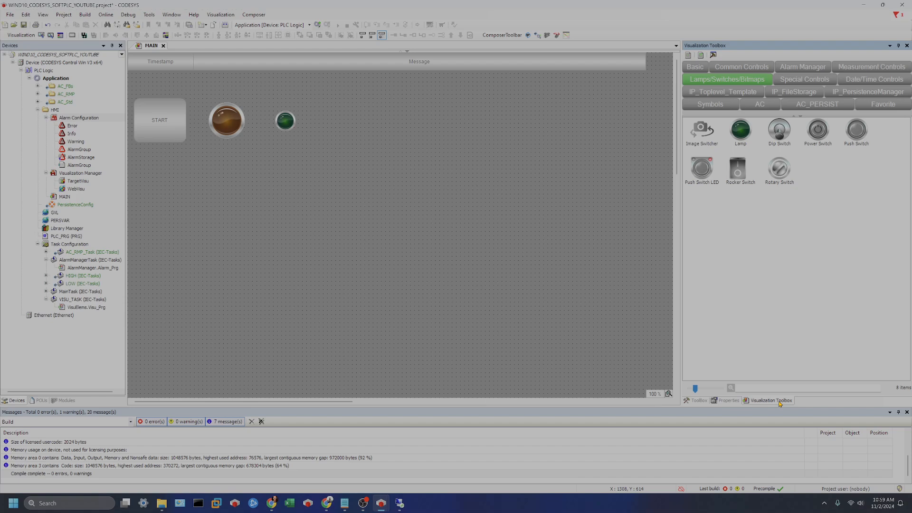
click(741, 67)
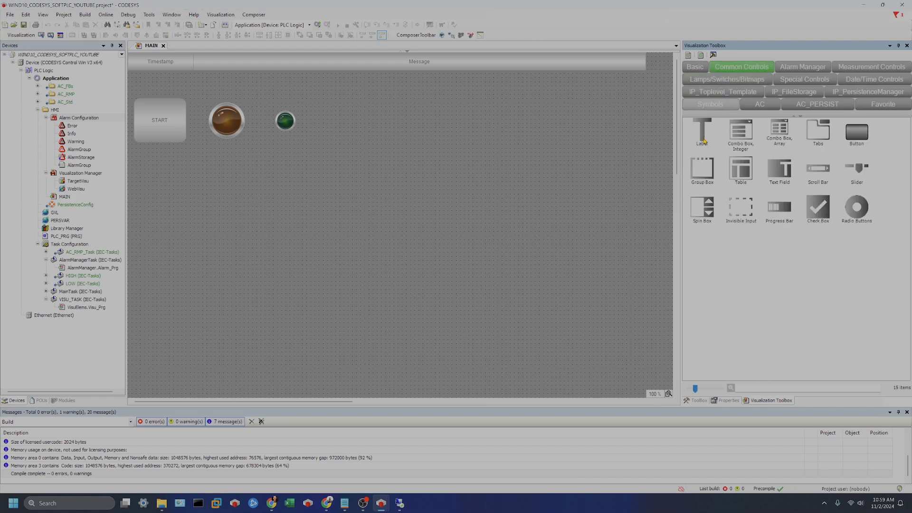
drag(704, 141, 265, 96)
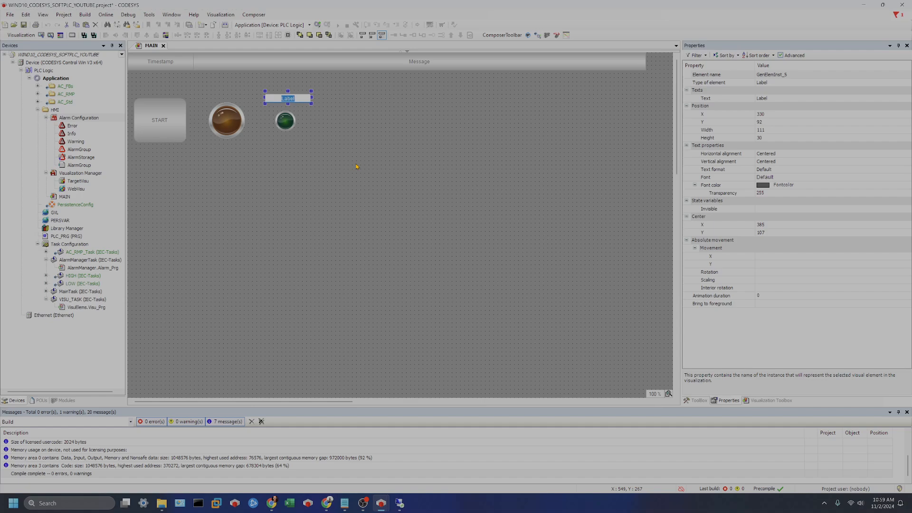
text(S)
text(PTION)
text( ON)
key(Return)
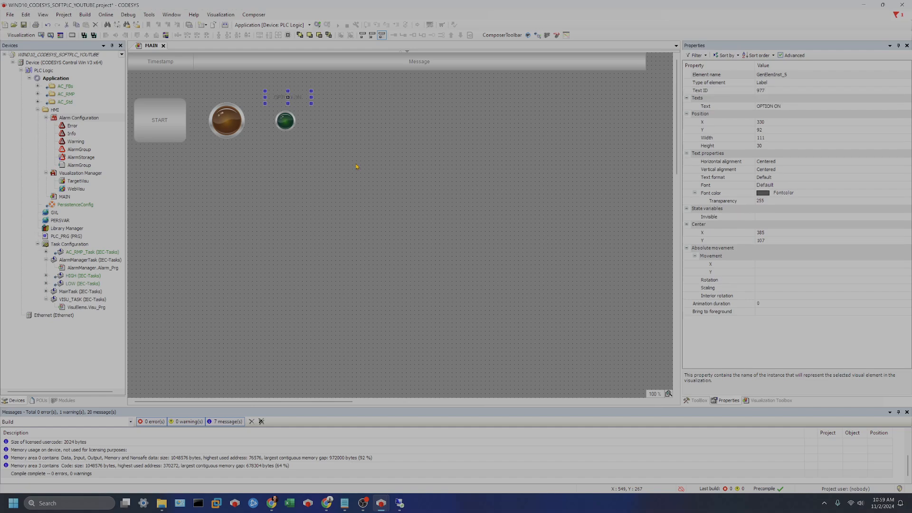
- Set the OPTION ON label's font color to Elementbackgroundcolor
click(804, 193)
click(804, 194)
click(343, 116)
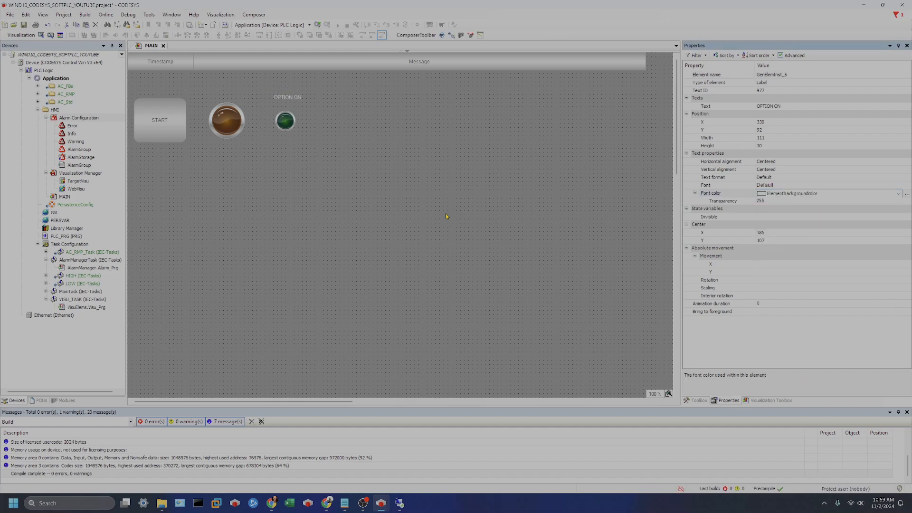
- Nudge the OPTION ON label down and slightly left so it sits centered just above the green lamp
click(285, 98)
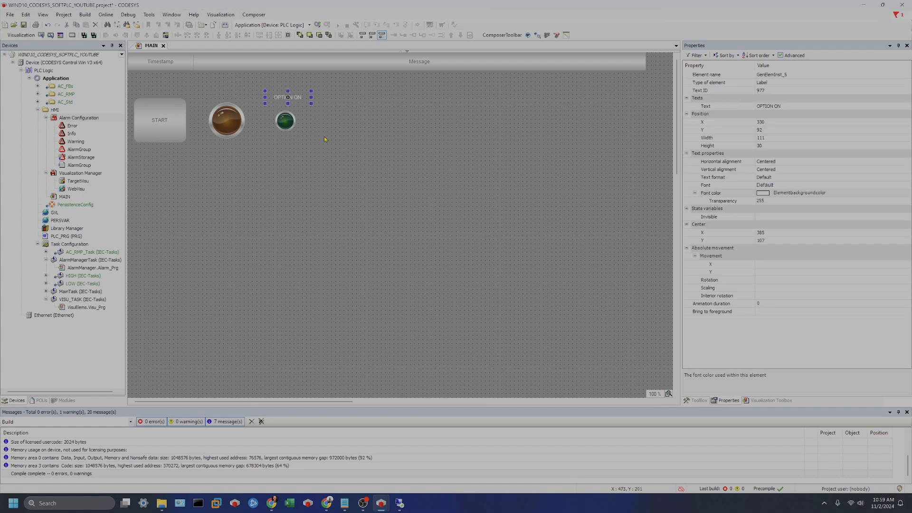
key(Down)
key(Down)
key(Down)
key(Down)
key(Down)
key(Down)
key(Down)
key(Down)
key(Down)
key(Down)
key(Down)
key(Down)
key(Down)
key(Left)
key(Left)
key(Left)
key(Left)
key(Left)
key(Left)
key(Left)
key(Left)
key(Left)
key(Left)
key(Right)
key(Right)
key(Right)
key(Right)
key(Right)
- Duplicate the OPTION ON label and move the copy above the yellow lamp, at X 185, Y 80
key(ctrl+c)
key(ctrl+v)
key(Up)
key(Up)
key(Up)
key(Up)
key(Up)
key(Up)
key(Left)
key(Left)
key(Left)
key(Left)
key(Left)
key(Left)
key(Left)
key(Left)
key(Left)
key(Left)
key(Left)
key(Up)
key(Up)
key(Up)
key(Up)
key(Up)
key(Left)
key(Left)
key(Left)
key(Left)
key(Left)
key(Left)
key(Left)
key(Left)
key(Left)
key(Left)
key(Left)
key(Left)
key(Left)
key(Left)
key(Left)
key(Left)
key(Left)
key(Left)
key(Left)
key(Left)
key(Right)
key(Right)
key(Right)
key(Right)
key(Right)
key(Right)
key(Right)
key(Right)
key(Right)
key(Right)
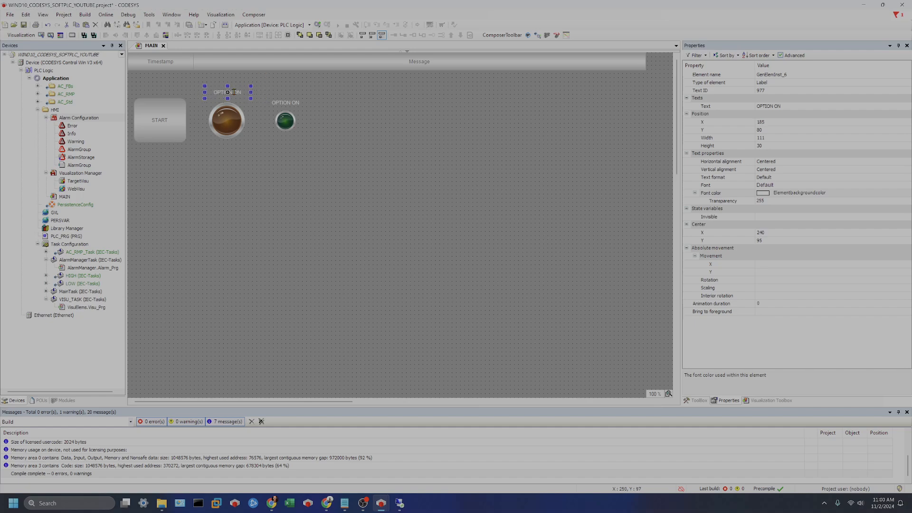
- Change the text of the label above the yellow lamp to MOTOR ON
click(233, 92)
text(MOTOR ON)
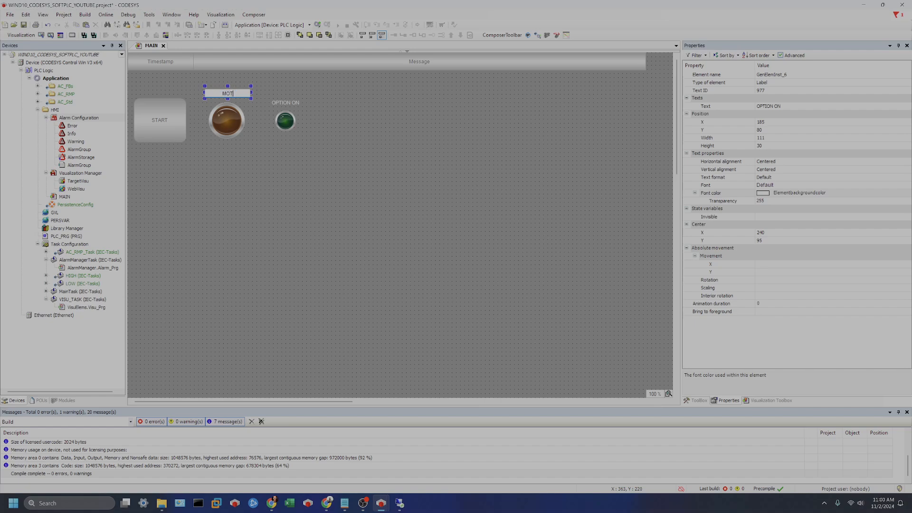
key(Return)
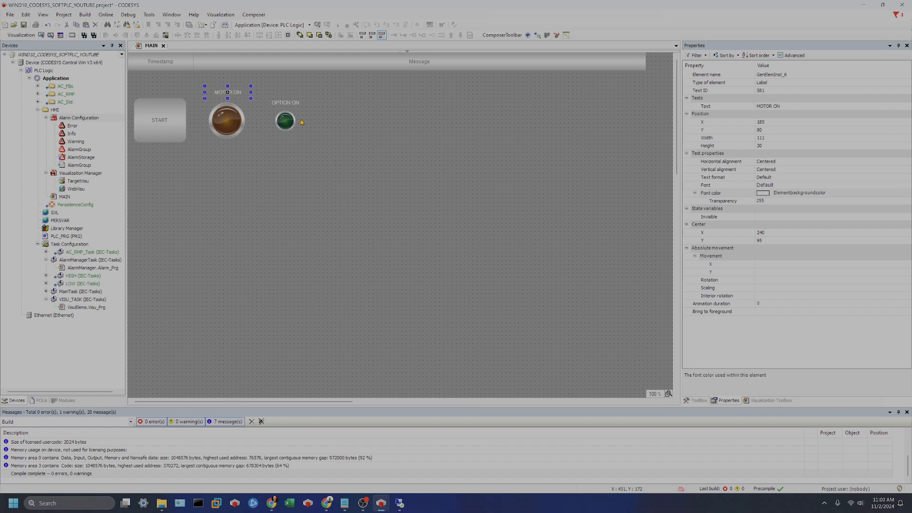
click(332, 194)
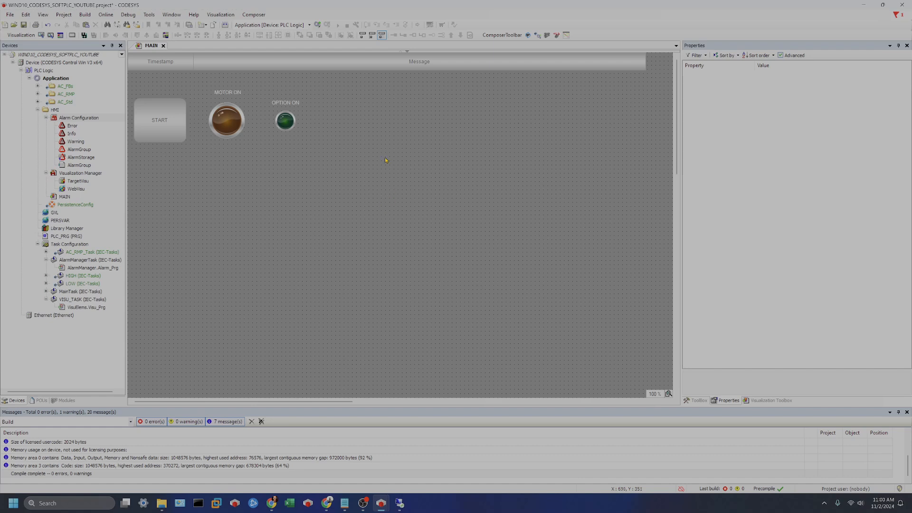
- Save the project and build the application
key(ctrl+s)
double_click(72, 182)
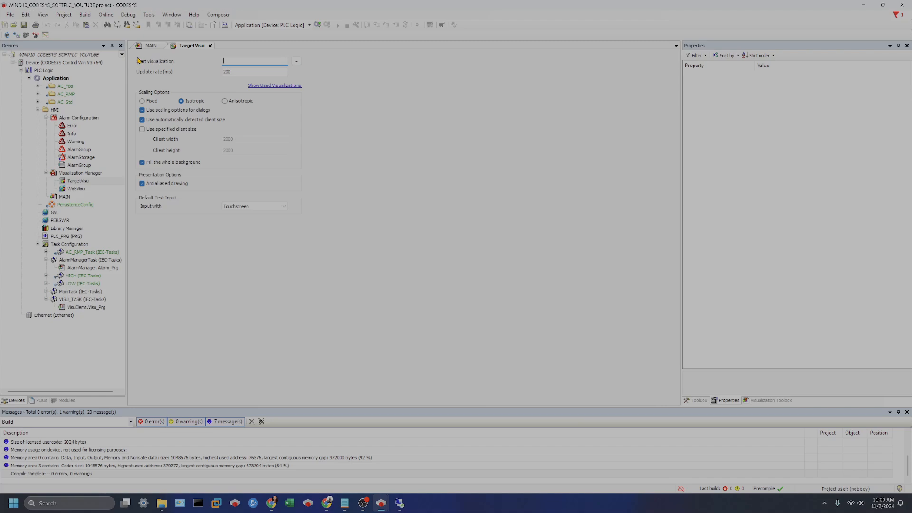
click(210, 45)
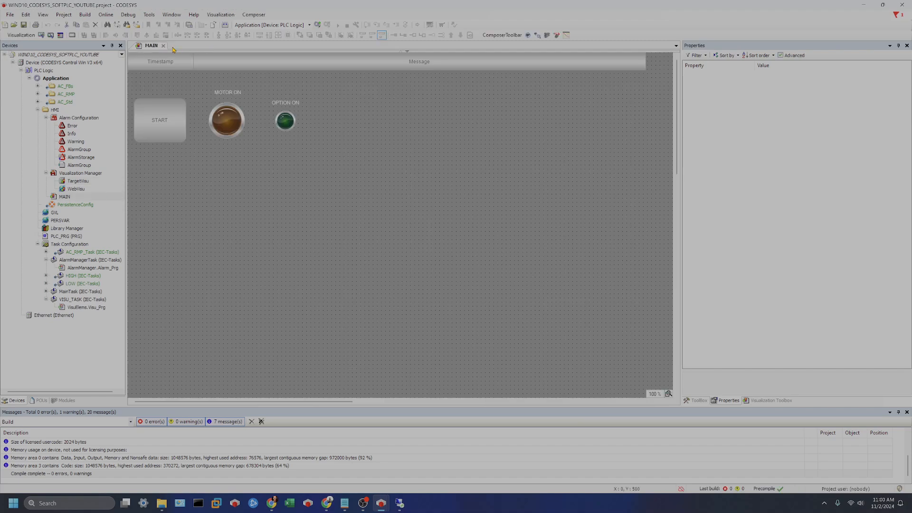
click(225, 24)
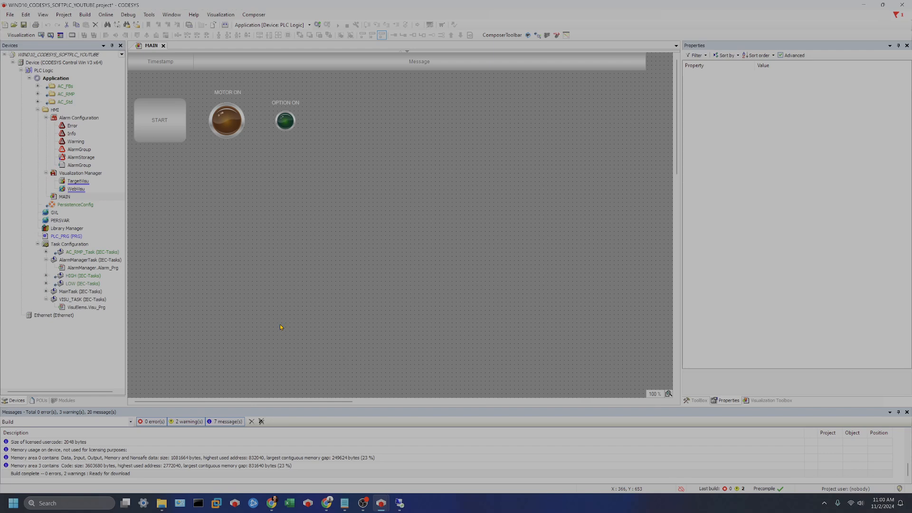
- Set the TargetVisu start visualization to the project's MAIN visualization
double_click(81, 183)
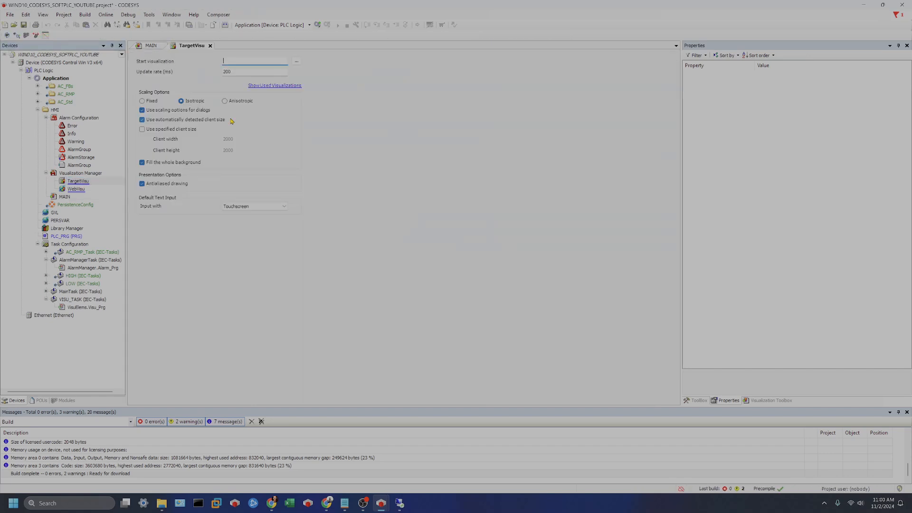
click(296, 60)
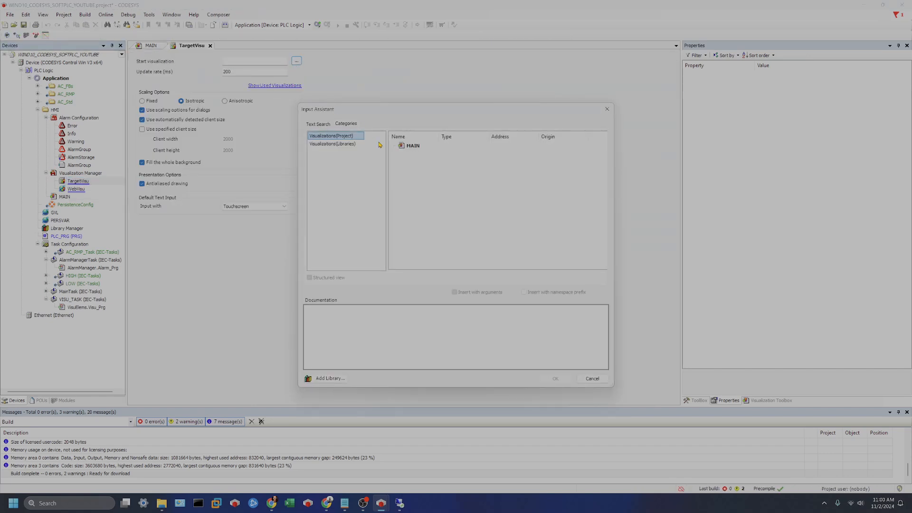
click(413, 146)
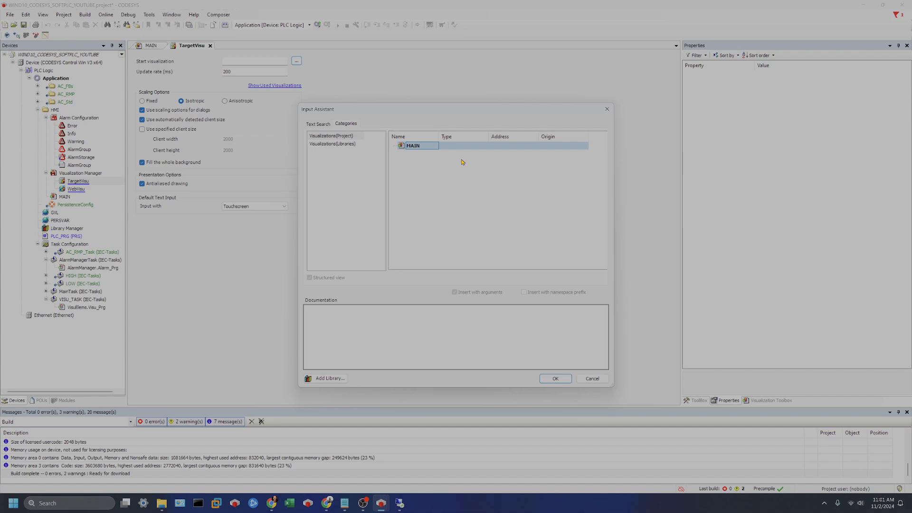
click(555, 379)
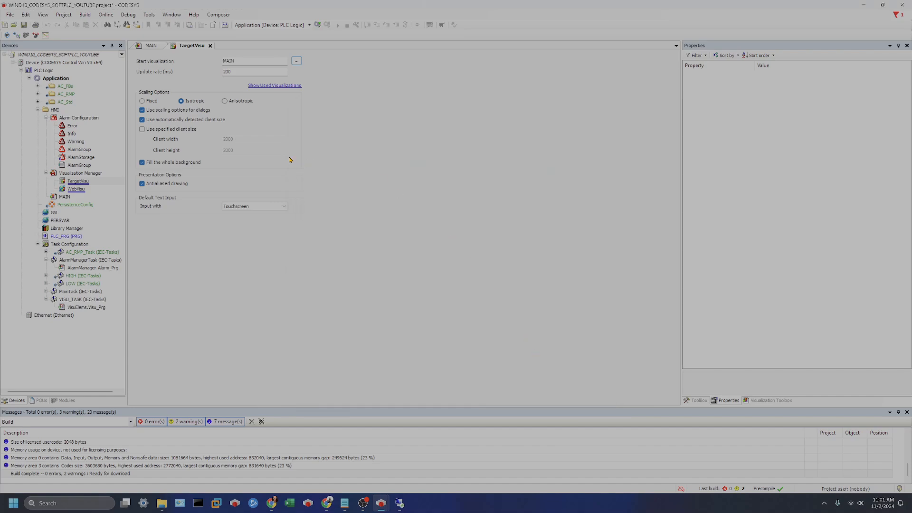
- Set the WebVisu start visualization to MAIN and close the WebVisu and TargetVisu editors
double_click(76, 189)
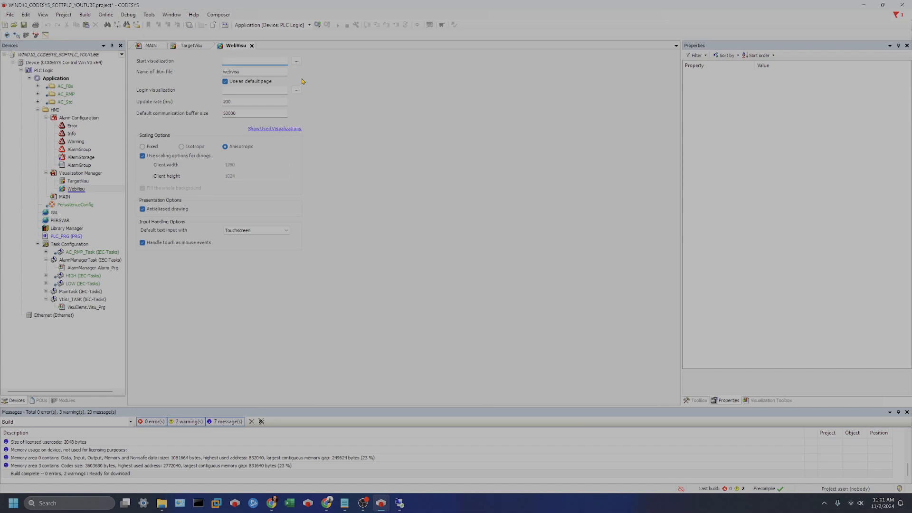
click(296, 61)
click(423, 146)
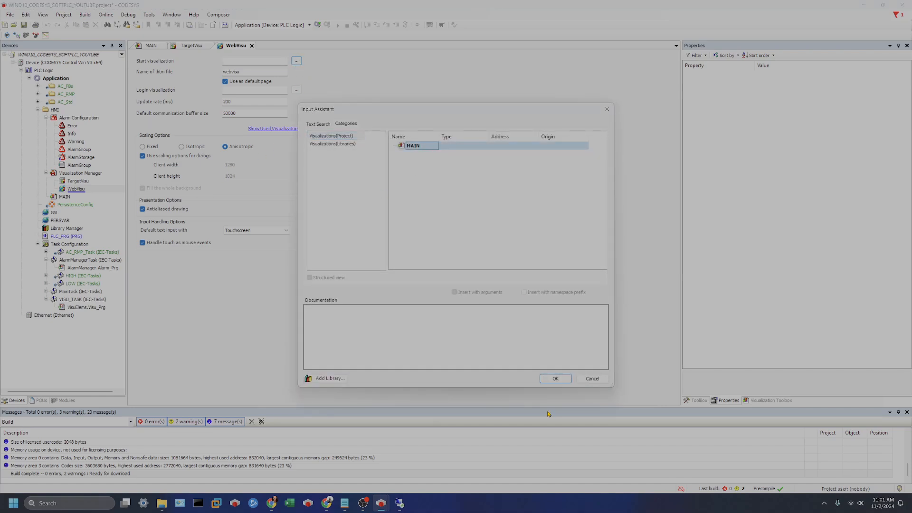
click(555, 378)
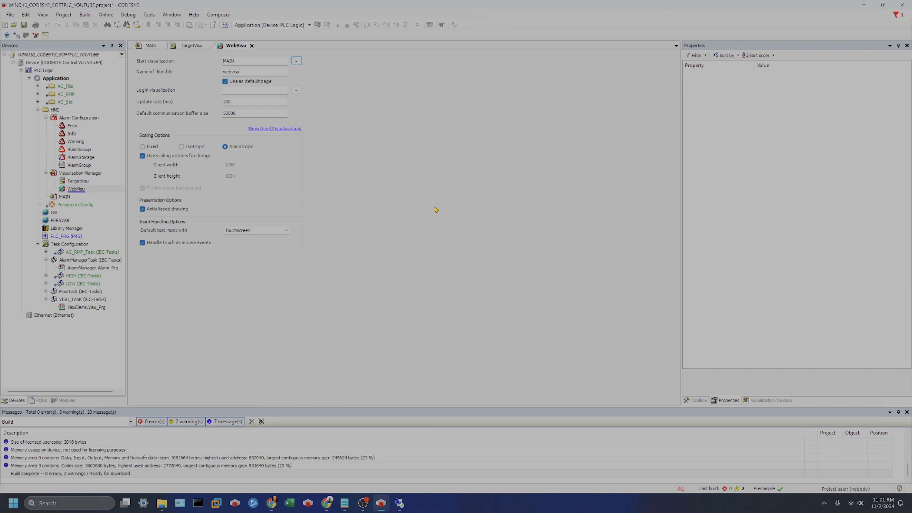
click(252, 46)
click(210, 46)
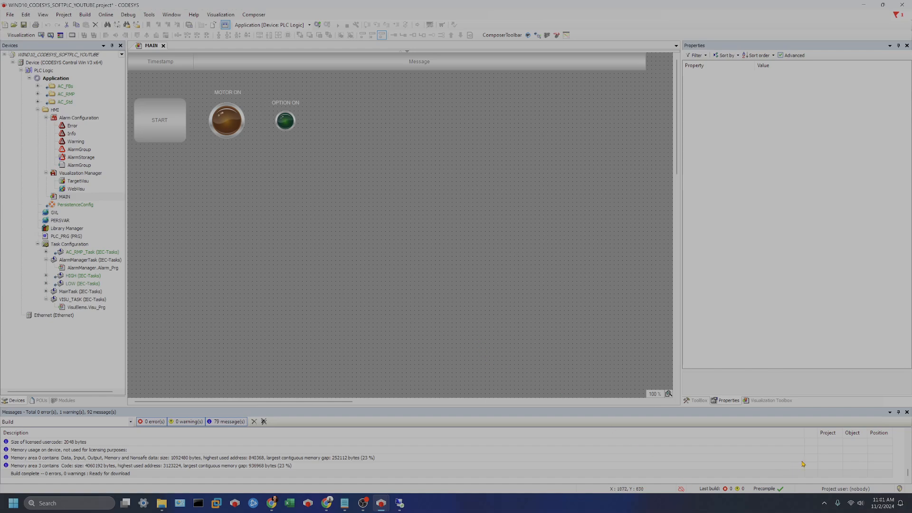
- Check the PLC start and stop options of the background PLC control program and look over the MAIN visualization
click(824, 508)
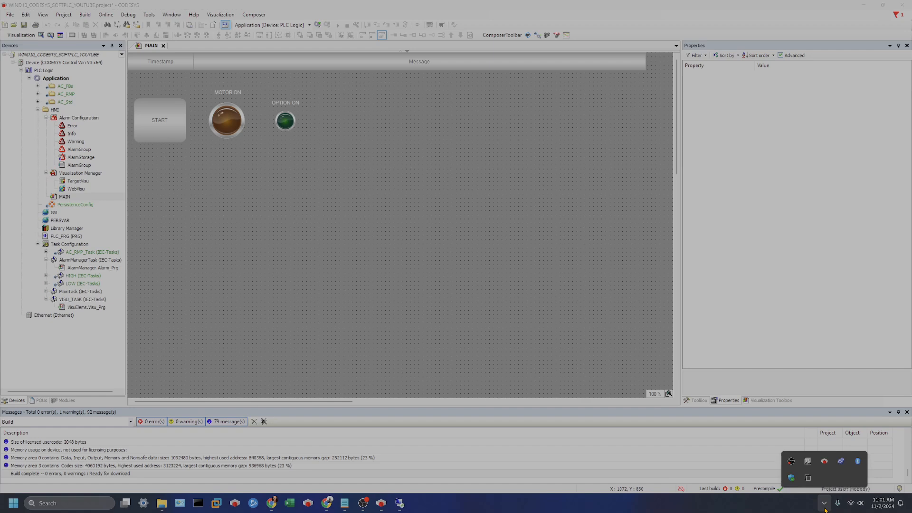
right_click(807, 461)
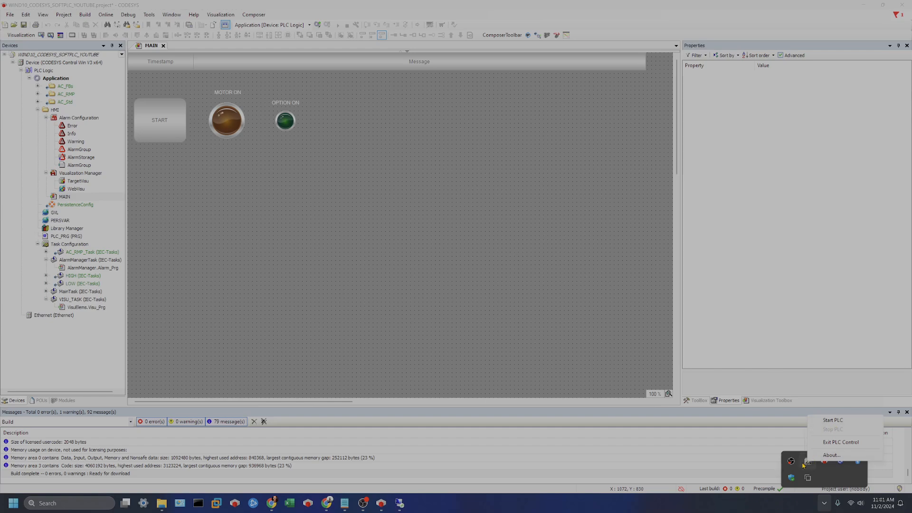
click(738, 500)
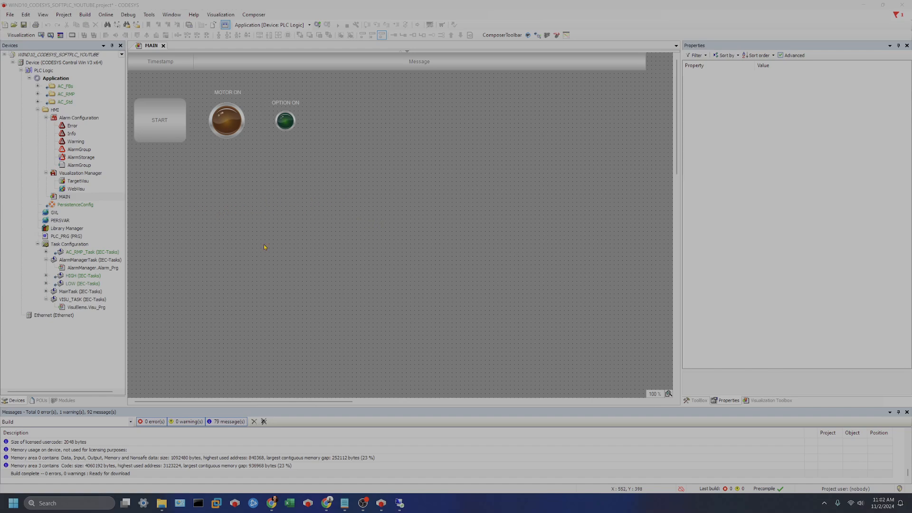
scroll(296, 124, down, 1)
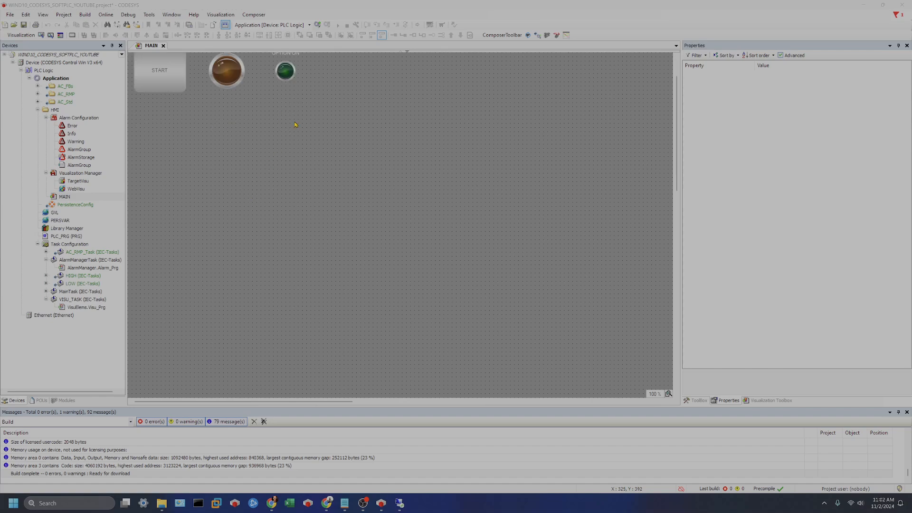
scroll(258, 88, up, 1)
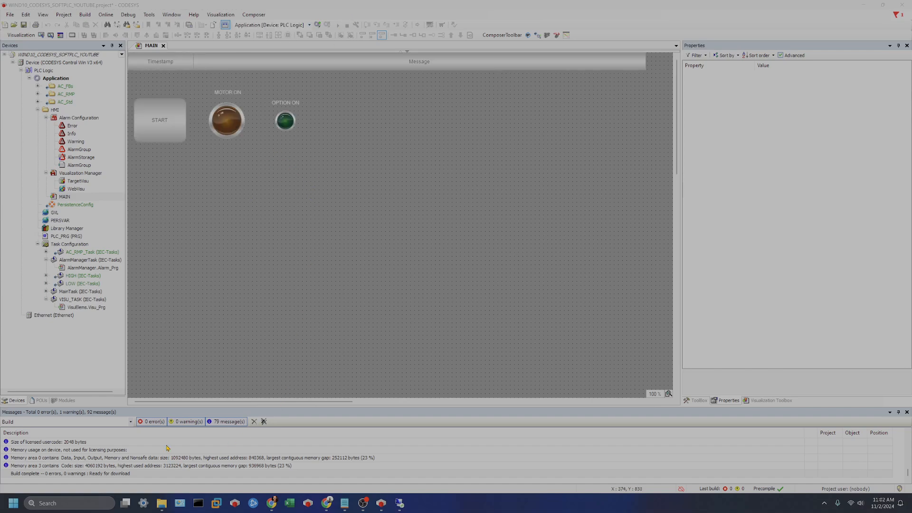
- Scan the network from the Device communication settings and select the NEROSERV controller as the target
double_click(78, 64)
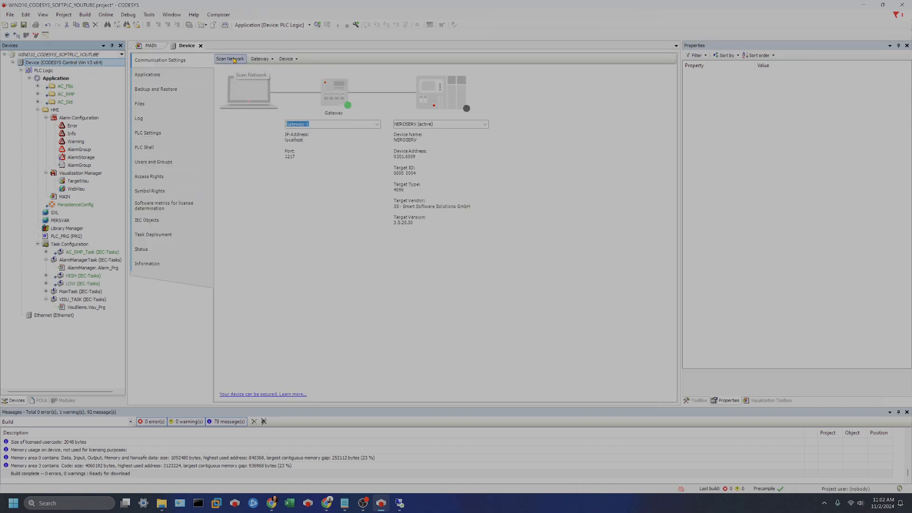
click(230, 59)
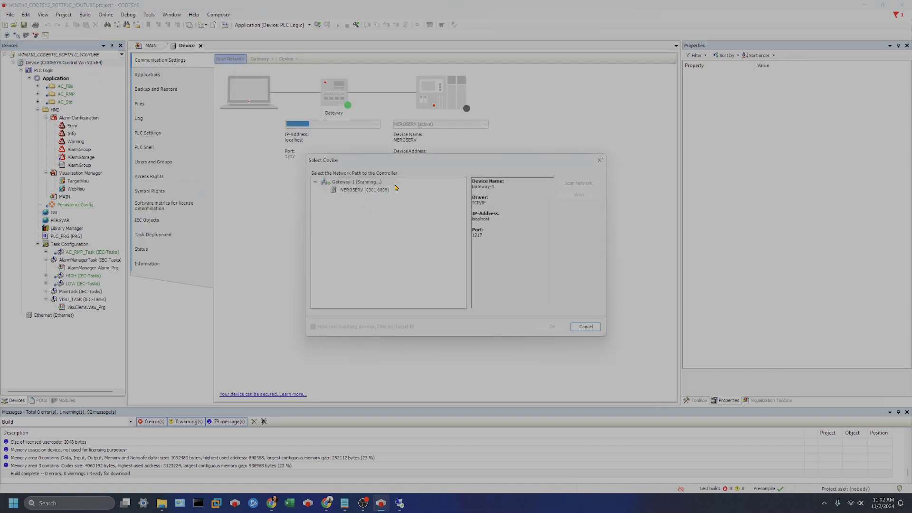
click(361, 191)
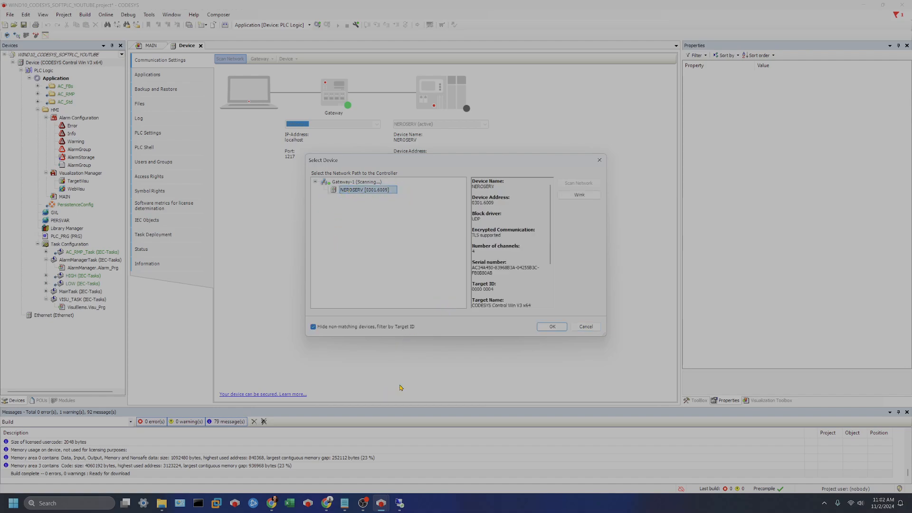
click(557, 327)
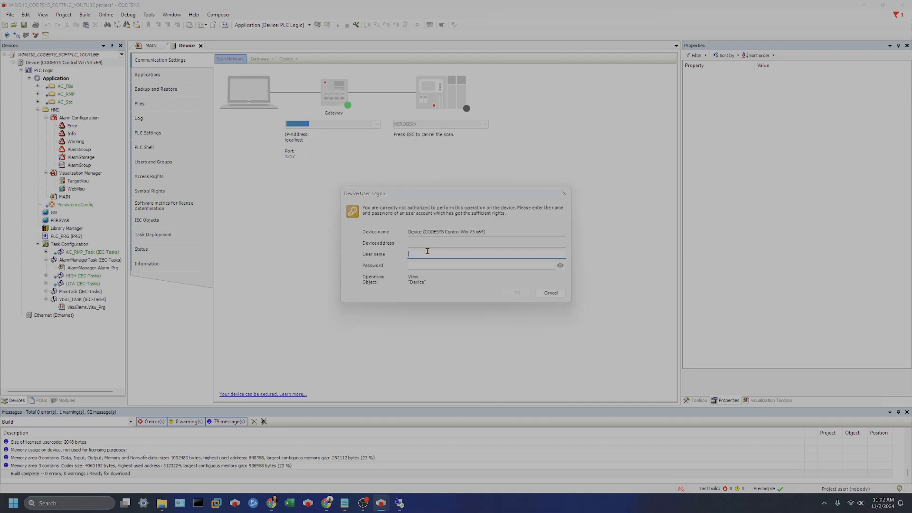
- Log on to the device with the user name YouTube and the account password
text(yOUtUBE)
key(BackSpace)
key(BackSpace)
key(BackSpace)
key(BackSpace)
key(BackSpace)
key(BackSpace)
text(YouTube)
key(Tab)
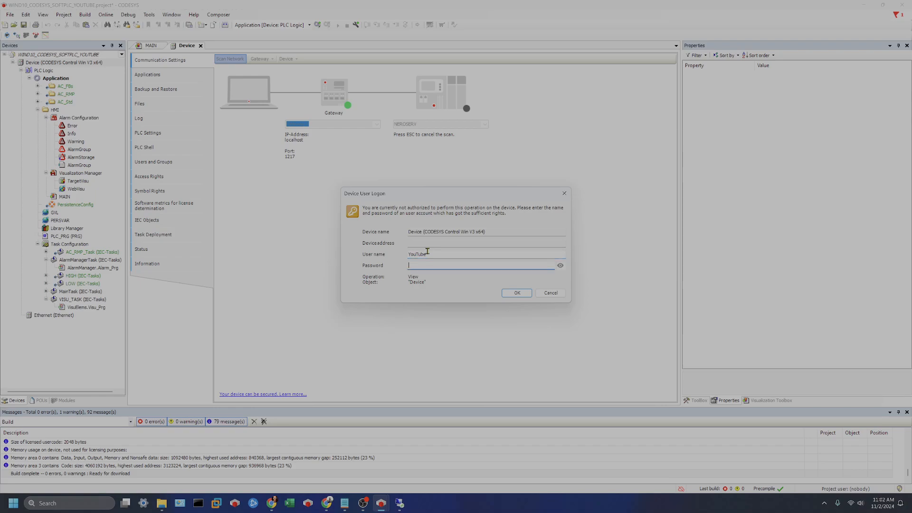
text(•••••••)
key(Return)
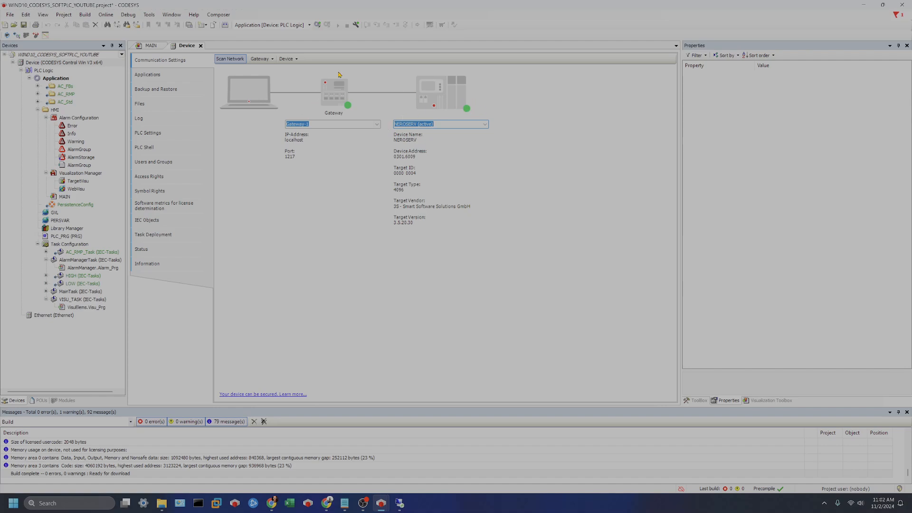
- Log in to the PLC application, download the latest code over the existing application, and start it
click(318, 25)
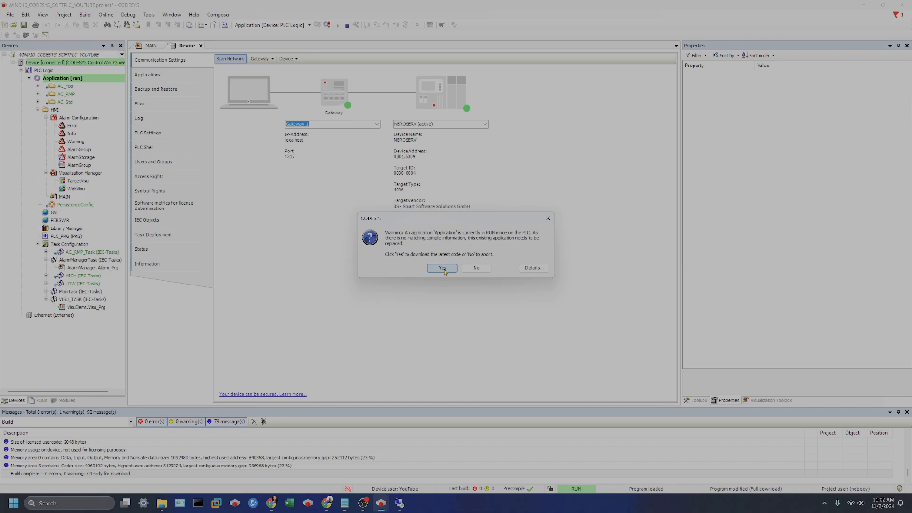
click(443, 269)
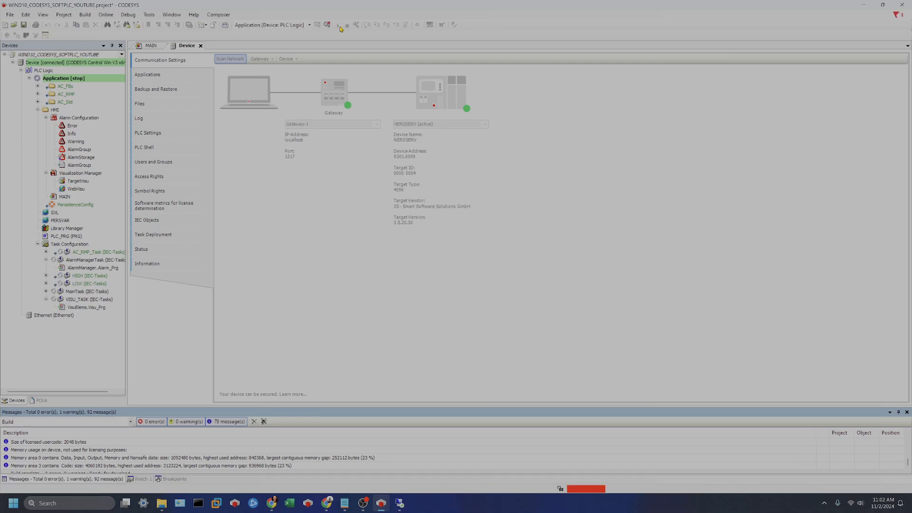
click(337, 24)
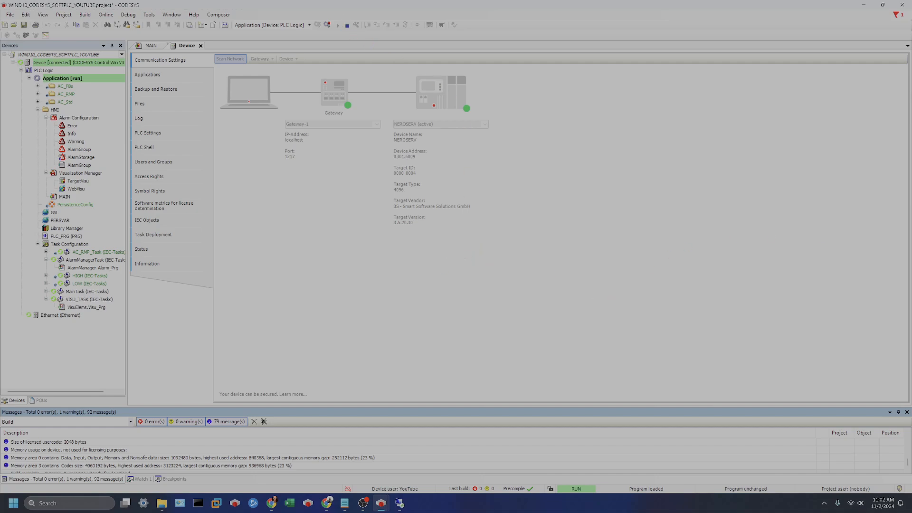
key(alt+Tab)
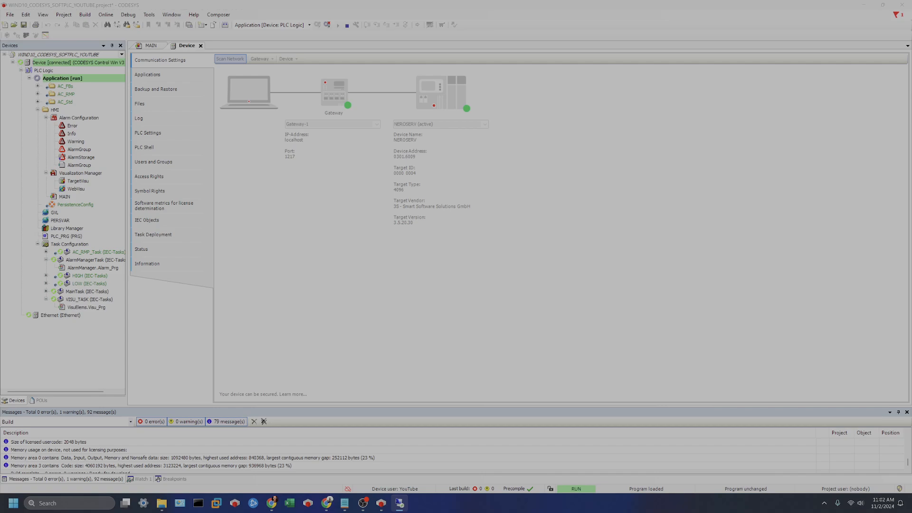
click(364, 503)
- Open the PLC_PRG program online and enlarge its ladder view by collapsing the declaration area and narrowing the toolbox
double_click(72, 237)
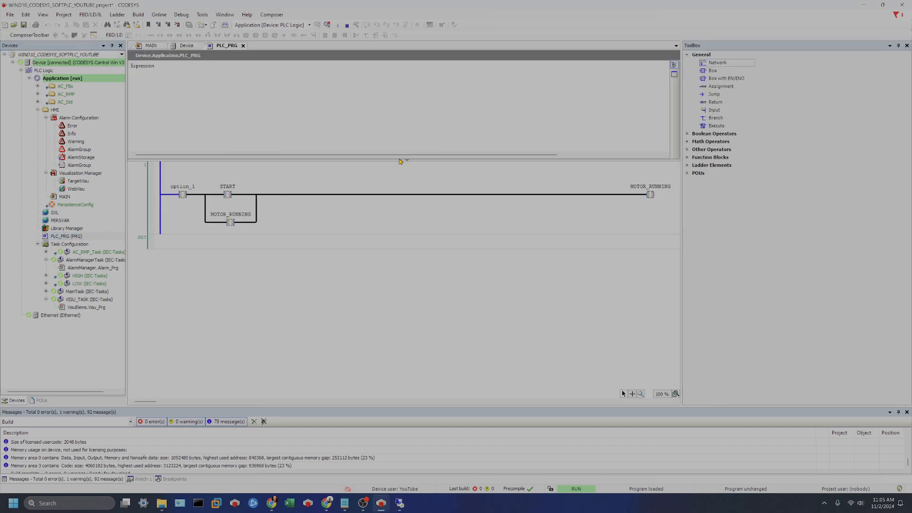
click(401, 160)
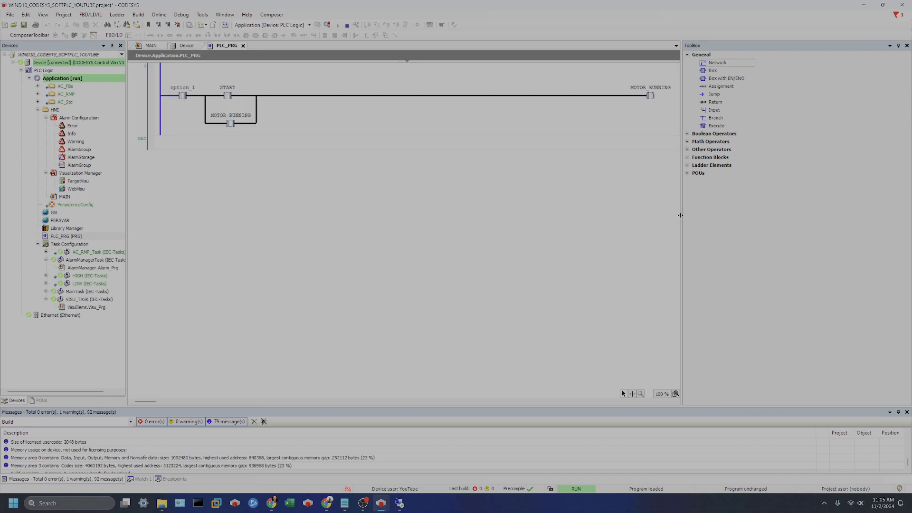
drag(681, 216, 746, 217)
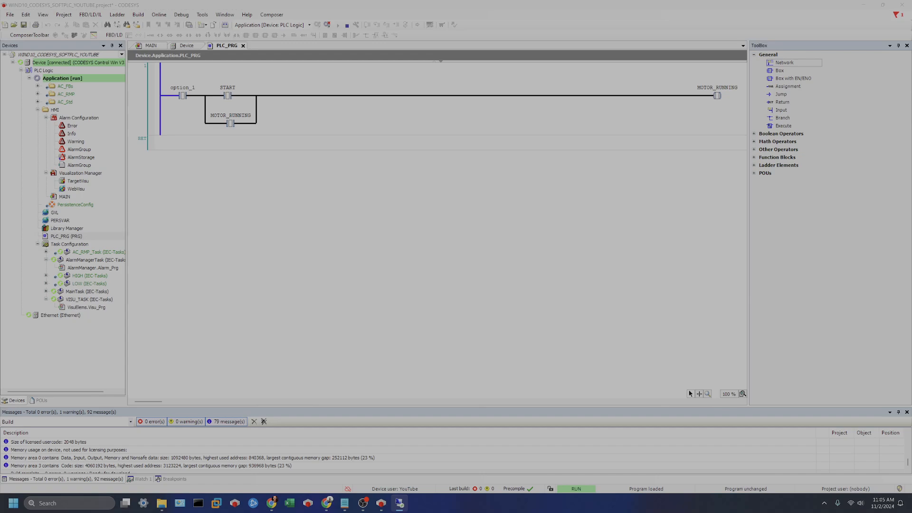
- Write TRUE to the option_1 contact, switch to the Remote Desktop HMI and operate its START button
double_click(183, 96)
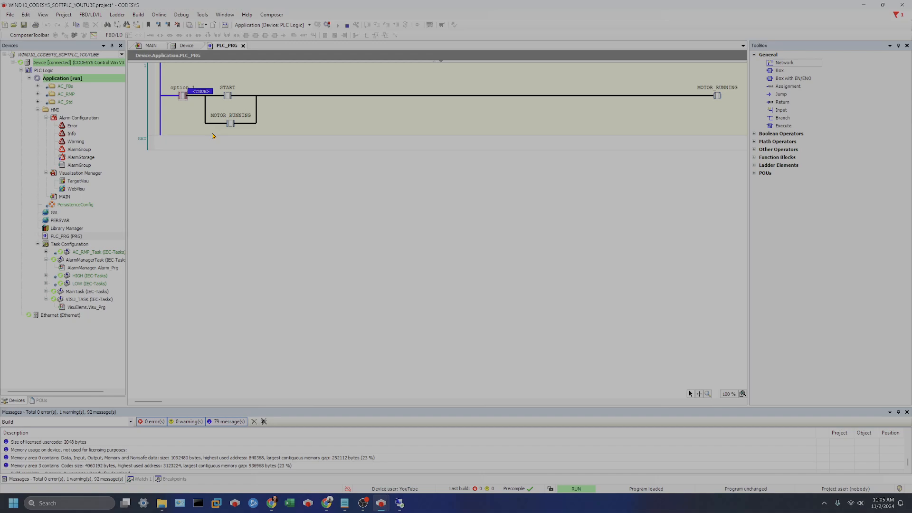
key(ctrl+F7)
click(362, 504)
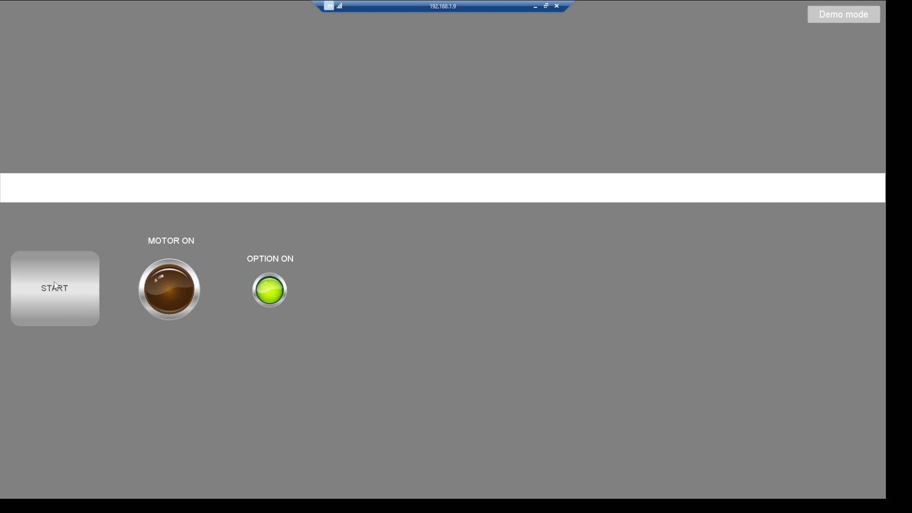
click(80, 293)
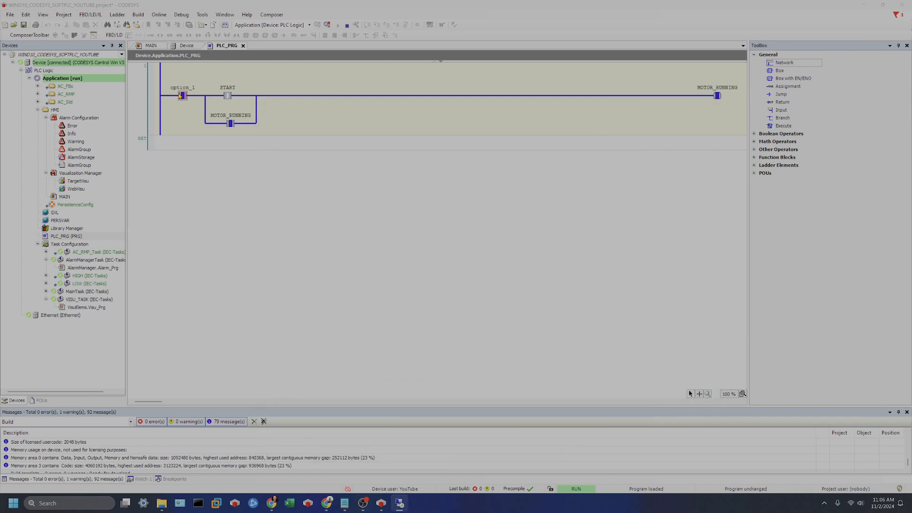
- Write FALSE to the option_1 contact in the PLC_PRG ladder to stop the motor
click(185, 98)
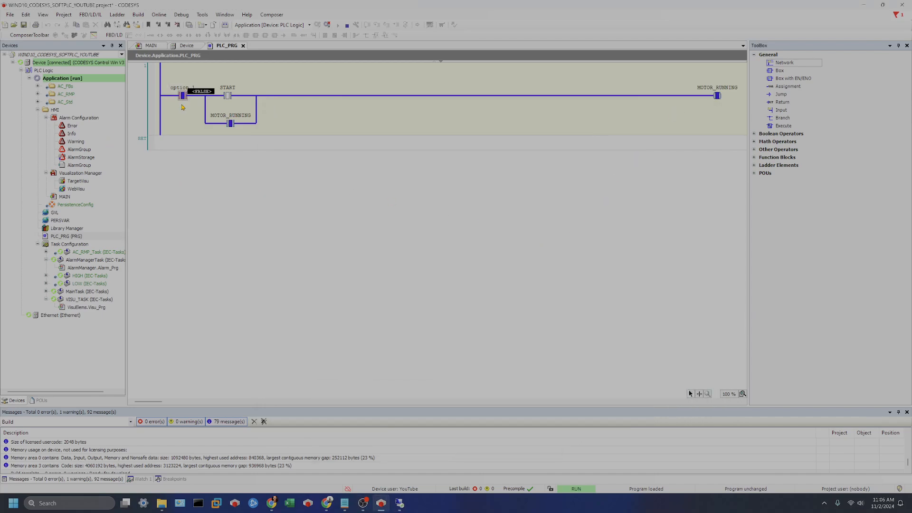
key(ctrl+F7)
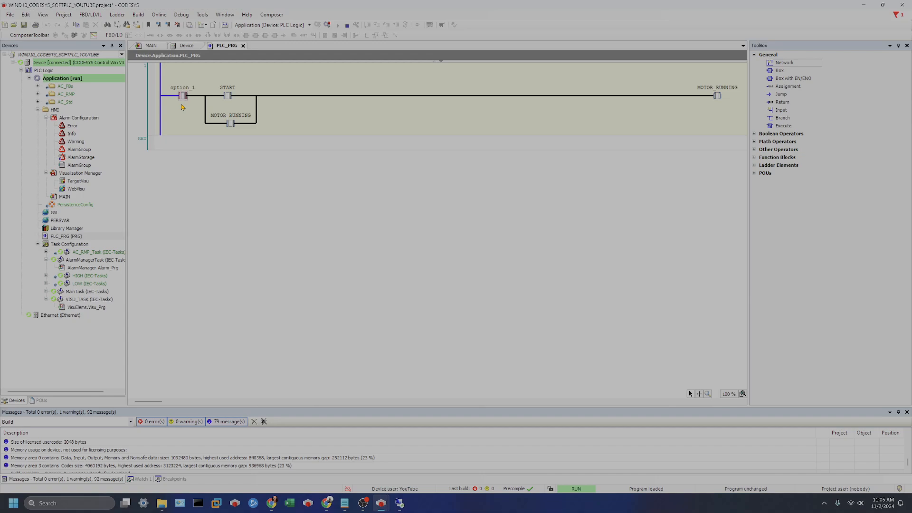
mouse_move(408, 507)
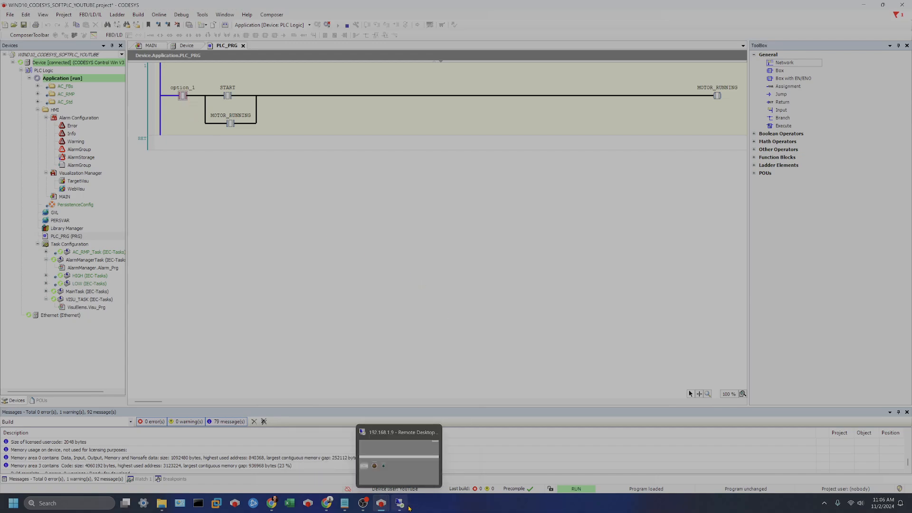
click(363, 502)
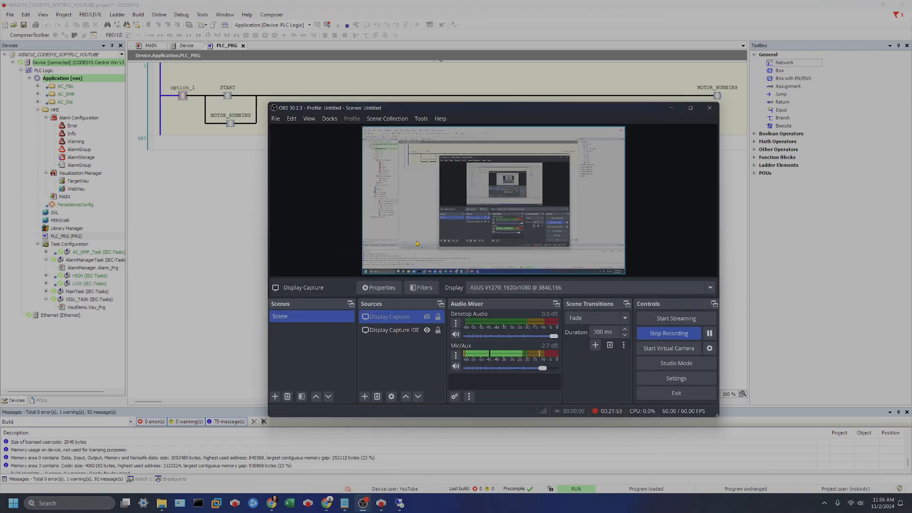